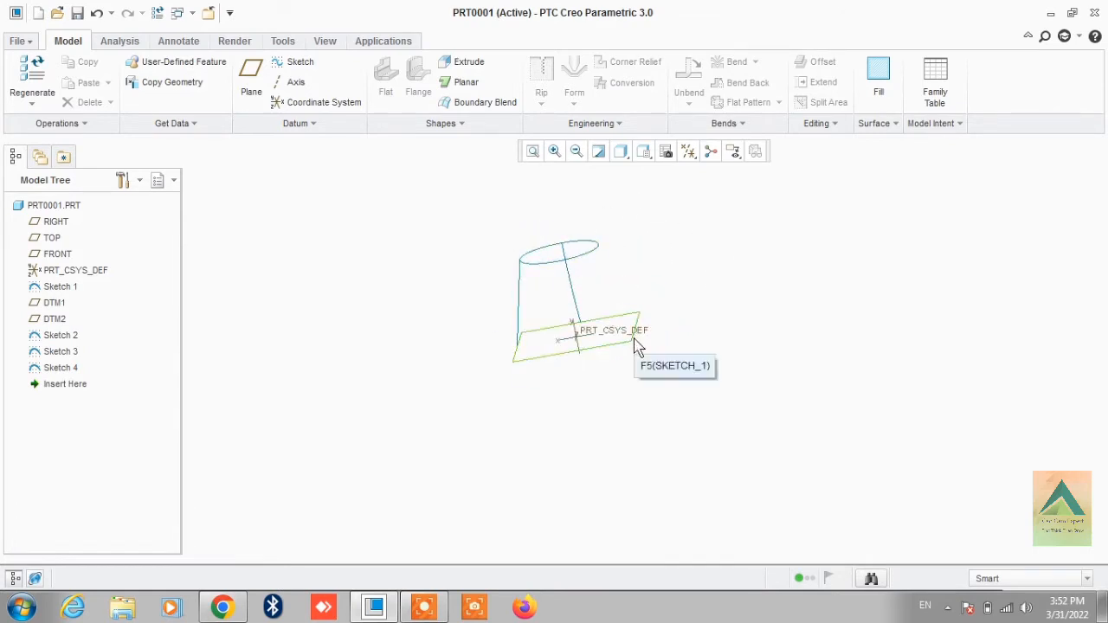
Examine the base rectangle, the upper circle and the two side curves of the sketch frame one by one.
{"action": "left_click", "coordinate": [635, 343]}
{"action": "left_click", "coordinate": [580, 268]}
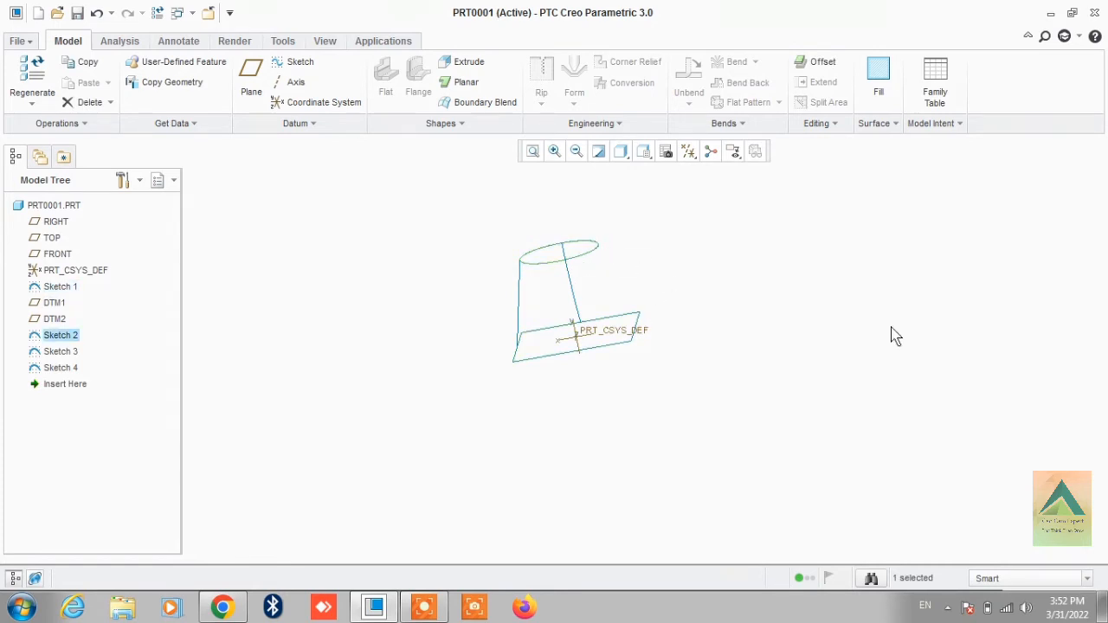
{"action": "mouse_move", "coordinate": [638, 317]}
{"action": "middle_mouse_down"}
{"action": "mouse_move", "coordinate": [649, 317]}
{"action": "mouse_move", "coordinate": [555, 294]}
{"action": "middle_mouse_up"}
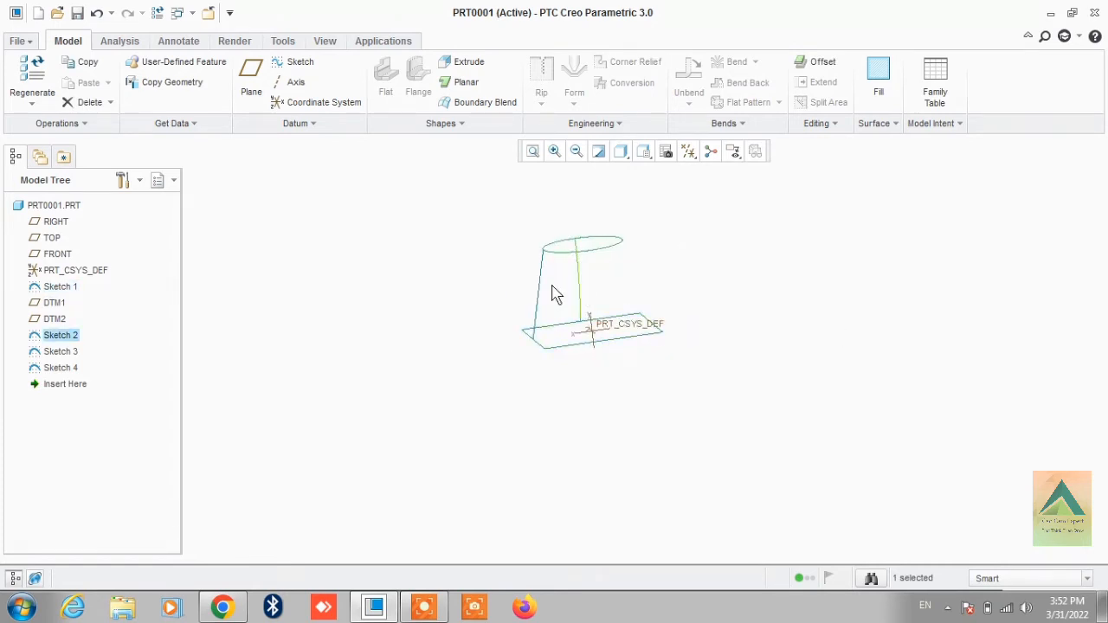
{"action": "left_click", "coordinate": [538, 290]}
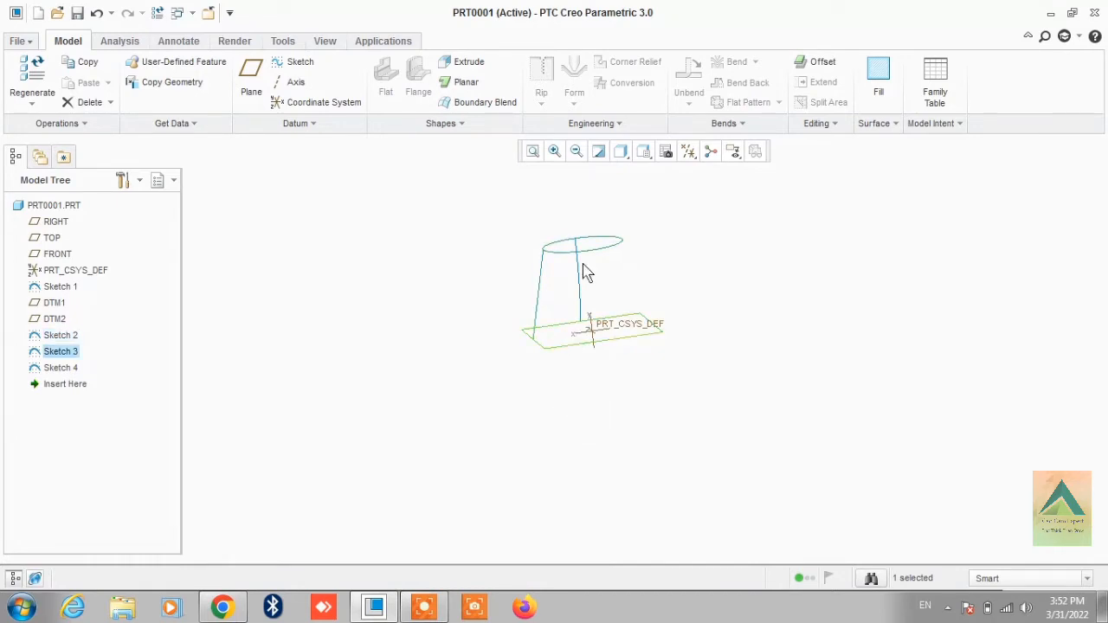
{"action": "left_click", "coordinate": [767, 300]}
{"action": "mouse_move", "coordinate": [767, 299]}
{"action": "middle_mouse_down"}
{"action": "mouse_move", "coordinate": [821, 314]}
{"action": "mouse_move", "coordinate": [762, 292]}
{"action": "mouse_move", "coordinate": [768, 329]}
{"action": "middle_mouse_up"}
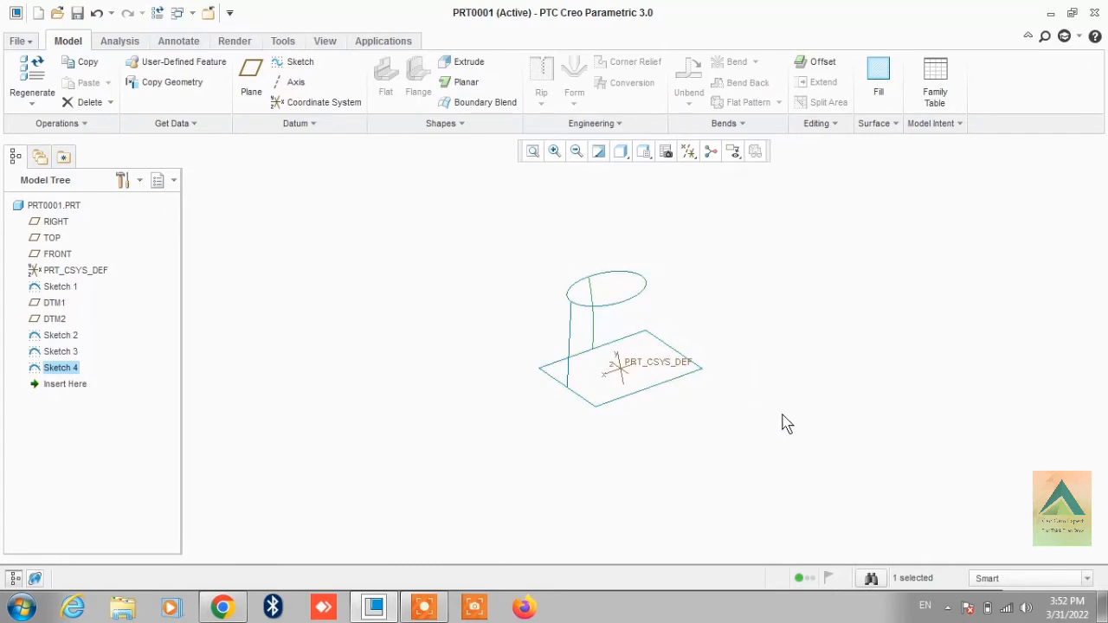
Start a Boundary Blend wall using the base rectangle and the upper circle as its first-direction chains.
{"action": "left_click", "coordinate": [480, 102]}
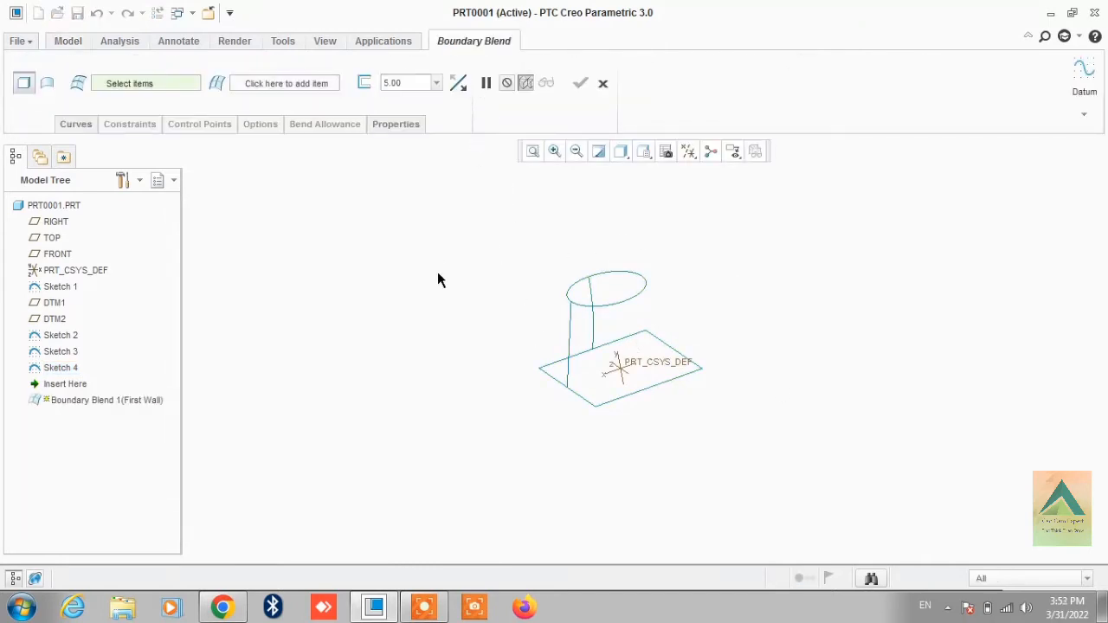
{"action": "left_click", "coordinate": [76, 126]}
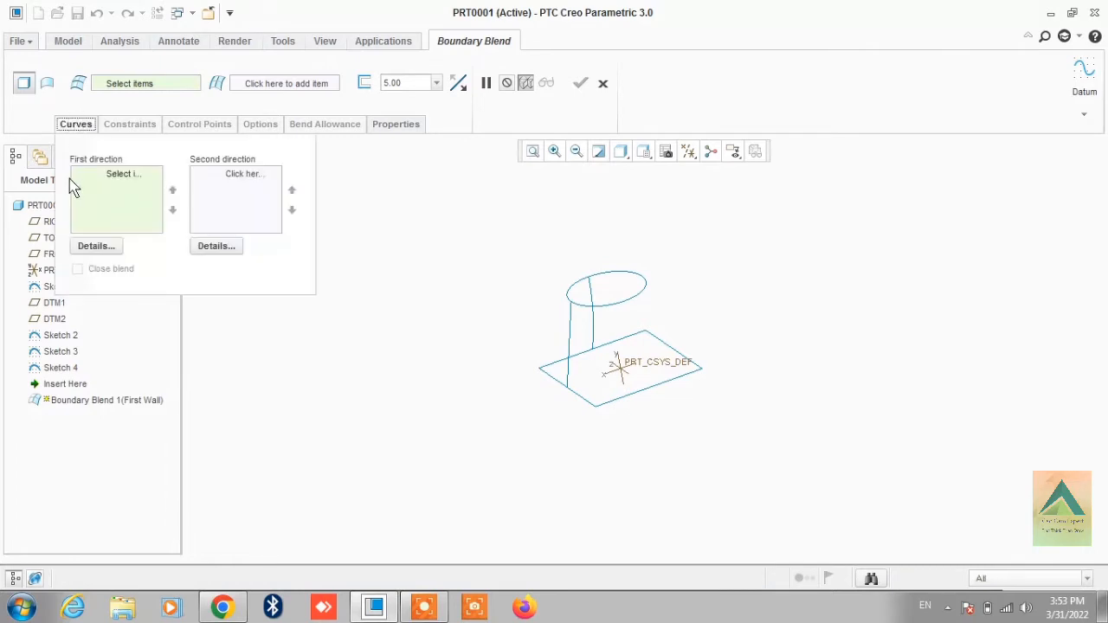
{"action": "left_click", "coordinate": [91, 177]}
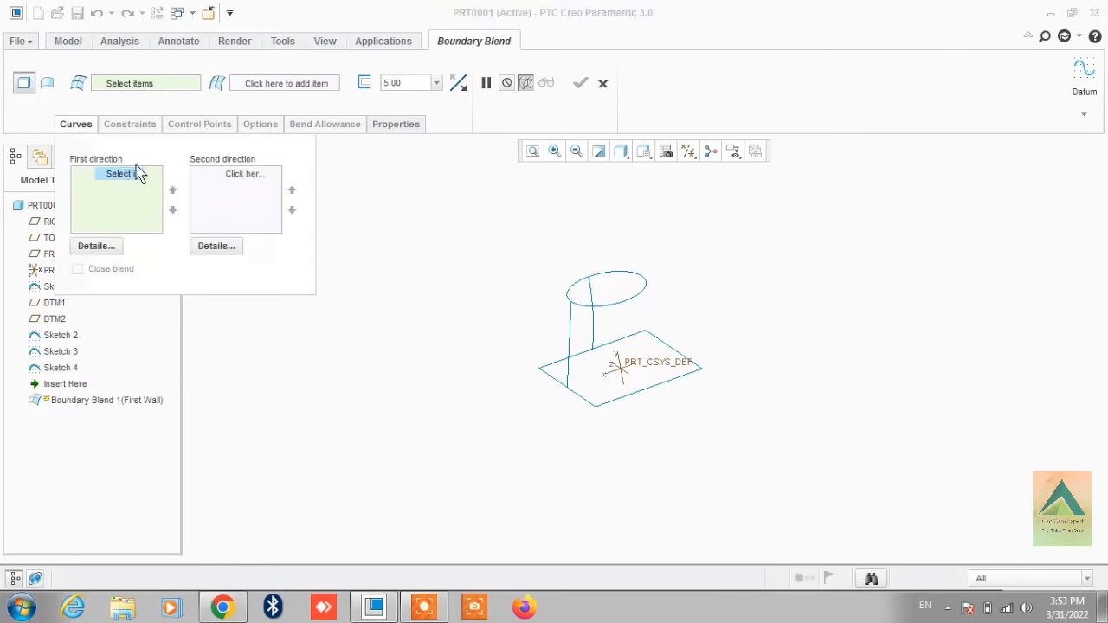
{"action": "left_click", "coordinate": [606, 403]}
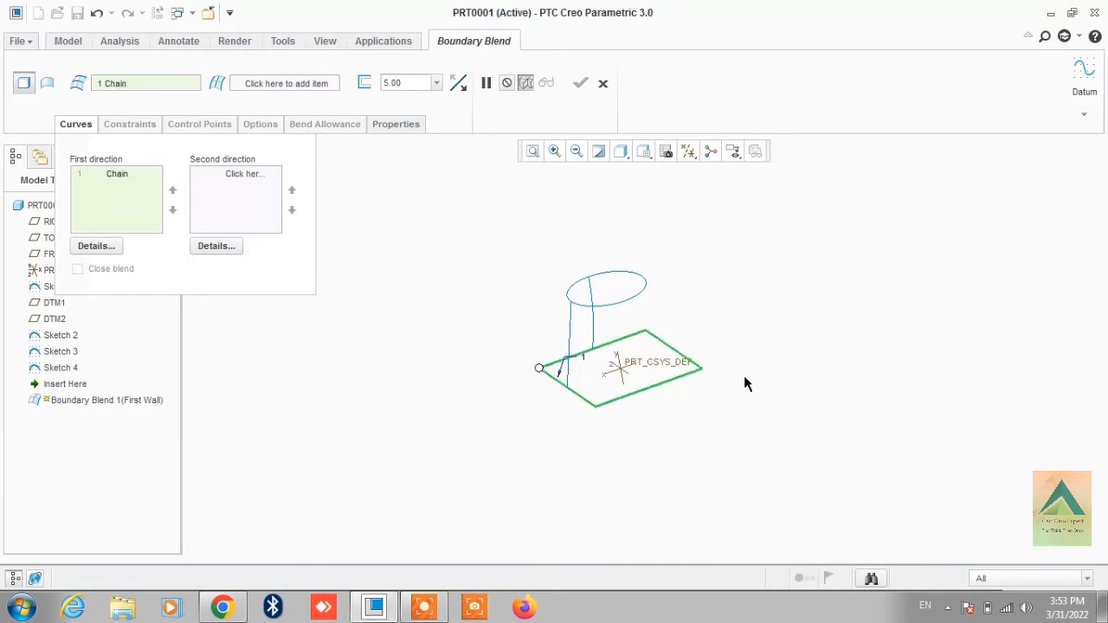
{"action": "left_click", "coordinate": [608, 305]}
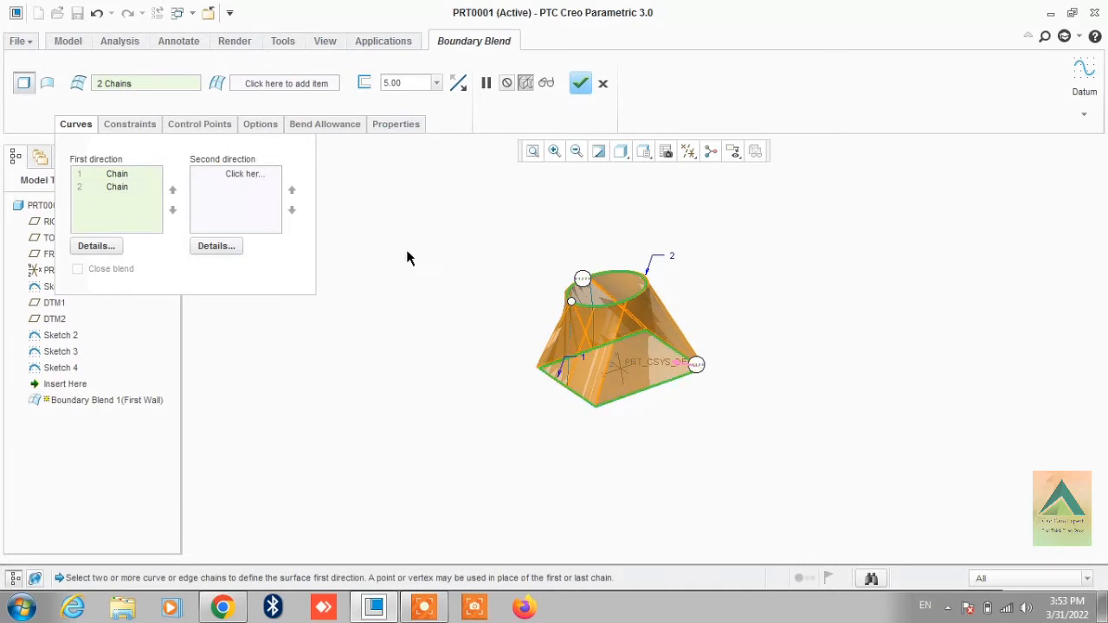
Add the straight side line and the curved side profile as the second-direction chains of the blend.
{"action": "left_click", "coordinate": [220, 174]}
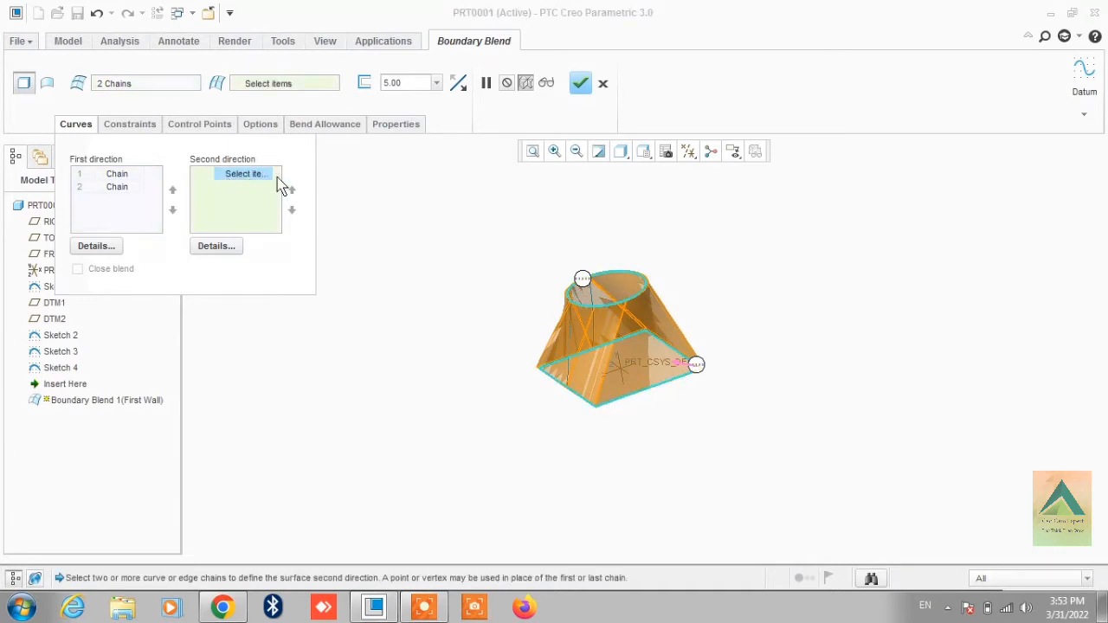
{"action": "left_click", "coordinate": [570, 347]}
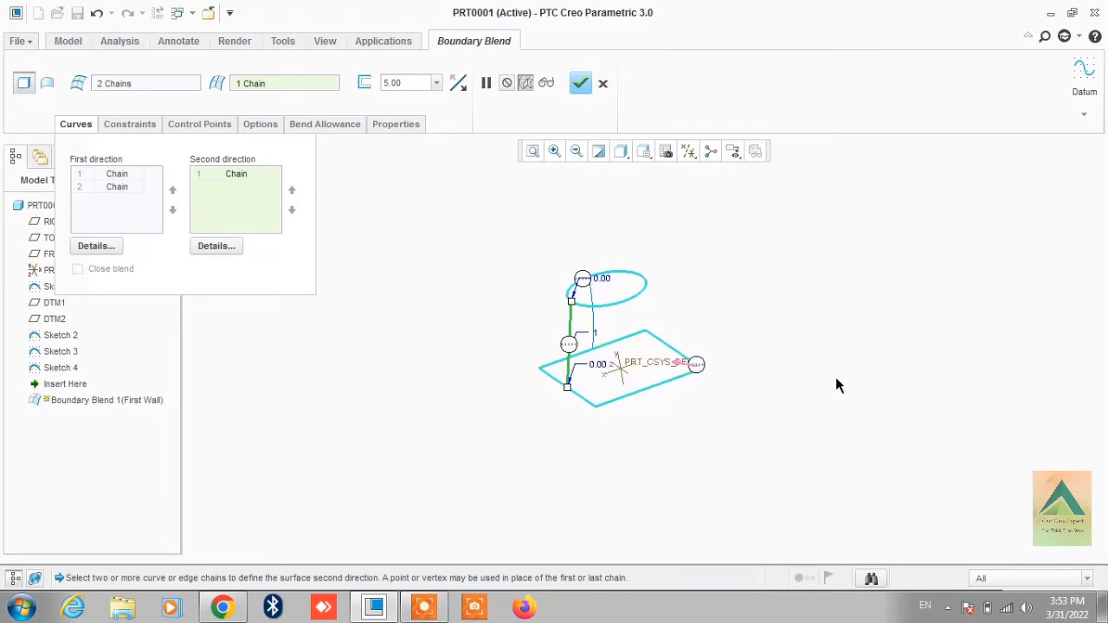
{"action": "mouse_move", "coordinate": [835, 376]}
{"action": "middle_mouse_down"}
{"action": "mouse_move", "coordinate": [749, 376]}
{"action": "mouse_move", "coordinate": [766, 389]}
{"action": "middle_mouse_up"}
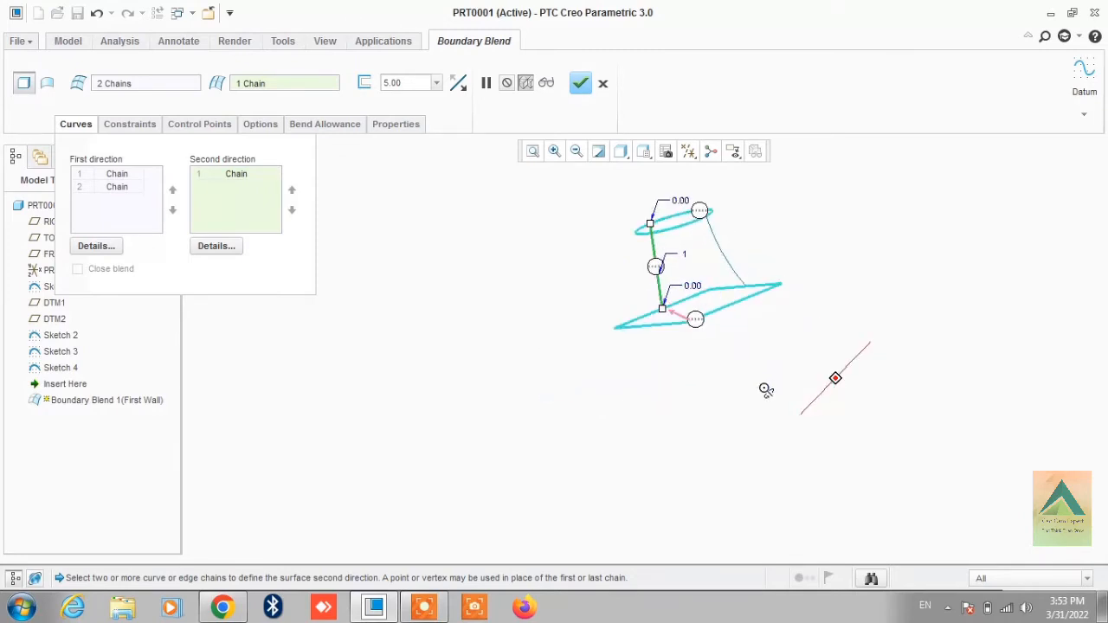
{"action": "scroll", "coordinate": [759, 243], "scroll_direction": "down", "scroll_amount": 3}
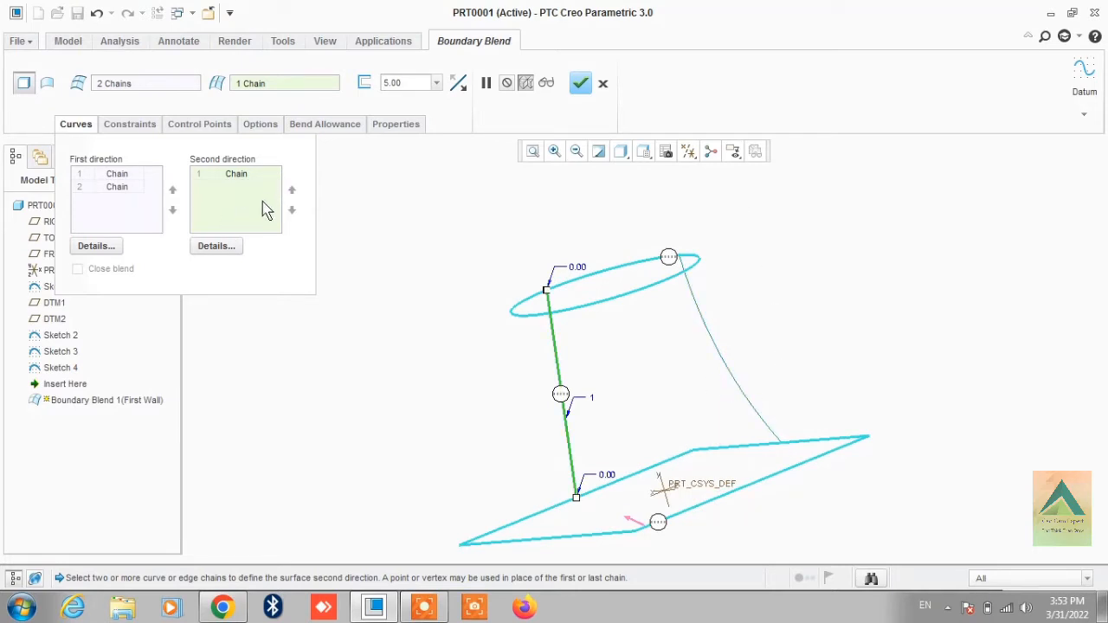
{"action": "left_click", "coordinate": [756, 403]}
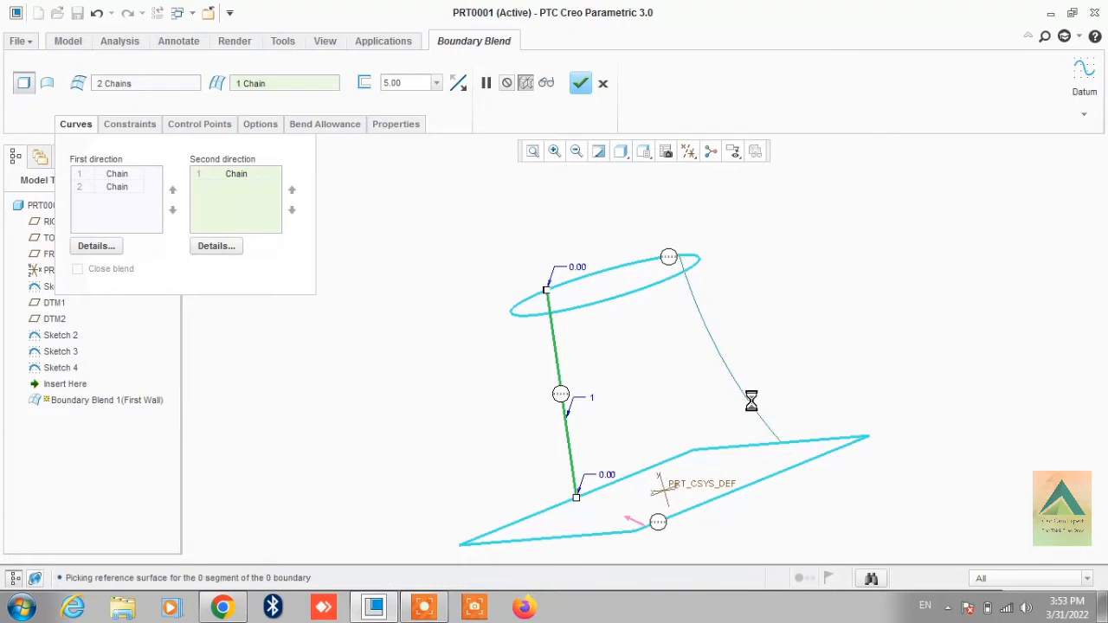
Set the boundary blend wall thickness to 3, flip the thickness side and complete the sheet-metal wall.
{"action": "scroll", "coordinate": [786, 283], "scroll_direction": "up", "scroll_amount": 3}
{"action": "mouse_move", "coordinate": [848, 275]}
{"action": "middle_mouse_down"}
{"action": "mouse_move", "coordinate": [871, 317]}
{"action": "mouse_move", "coordinate": [872, 284]}
{"action": "middle_mouse_up"}
{"action": "scroll", "coordinate": [784, 203], "scroll_direction": "up", "scroll_amount": 2}
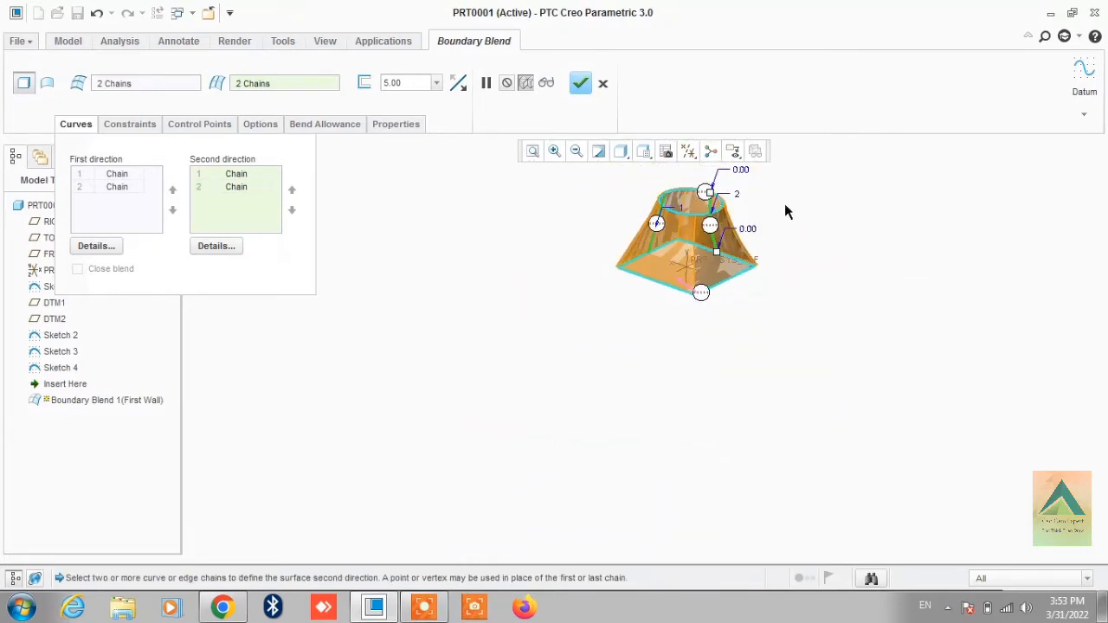
{"action": "scroll", "coordinate": [701, 204], "scroll_direction": "down", "scroll_amount": 4}
{"action": "scroll", "coordinate": [701, 205], "scroll_direction": "down", "scroll_amount": 1}
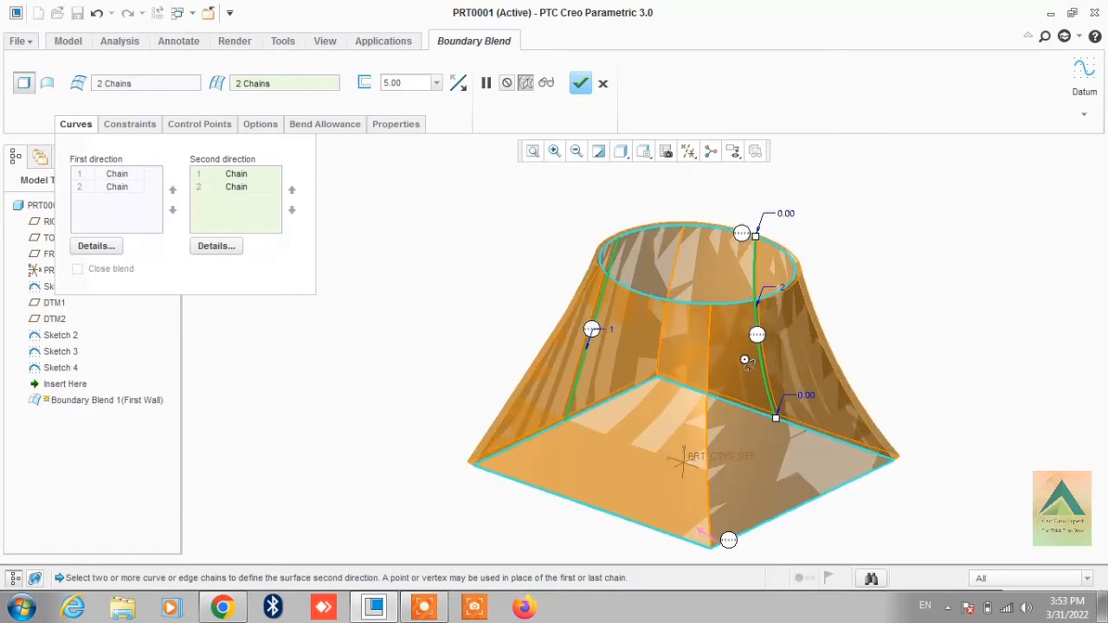
{"action": "middle_click_drag", "start_coordinate": [746, 362], "coordinate": [761, 360]}
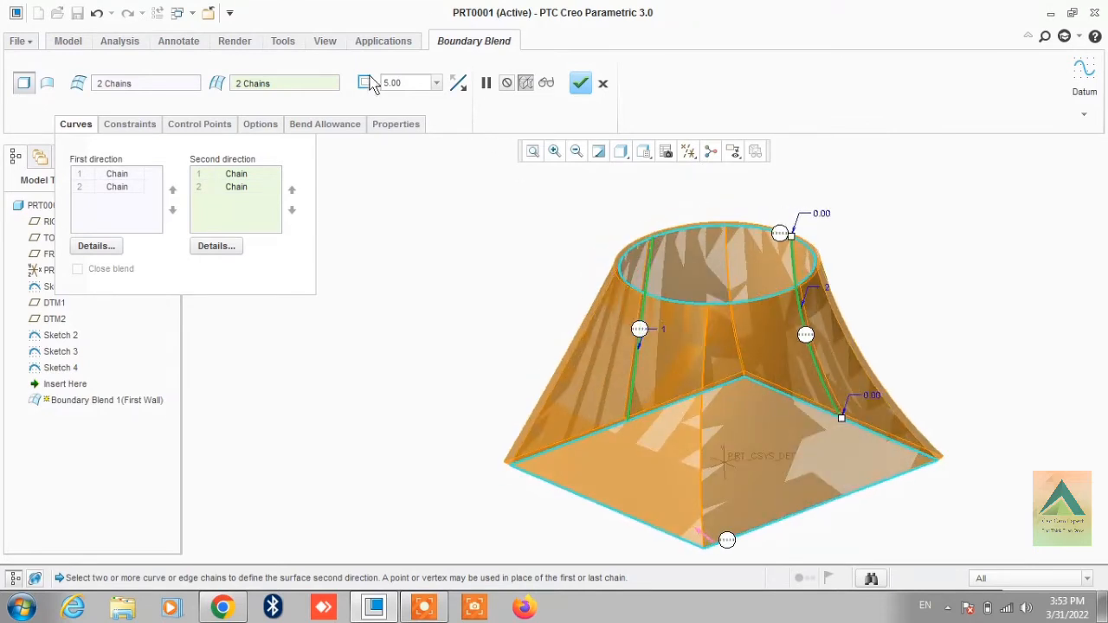
{"action": "left_click_drag", "start_coordinate": [405, 87], "coordinate": [384, 87]}
{"action": "type", "text": "3"}
{"action": "left_click", "coordinate": [458, 83]}
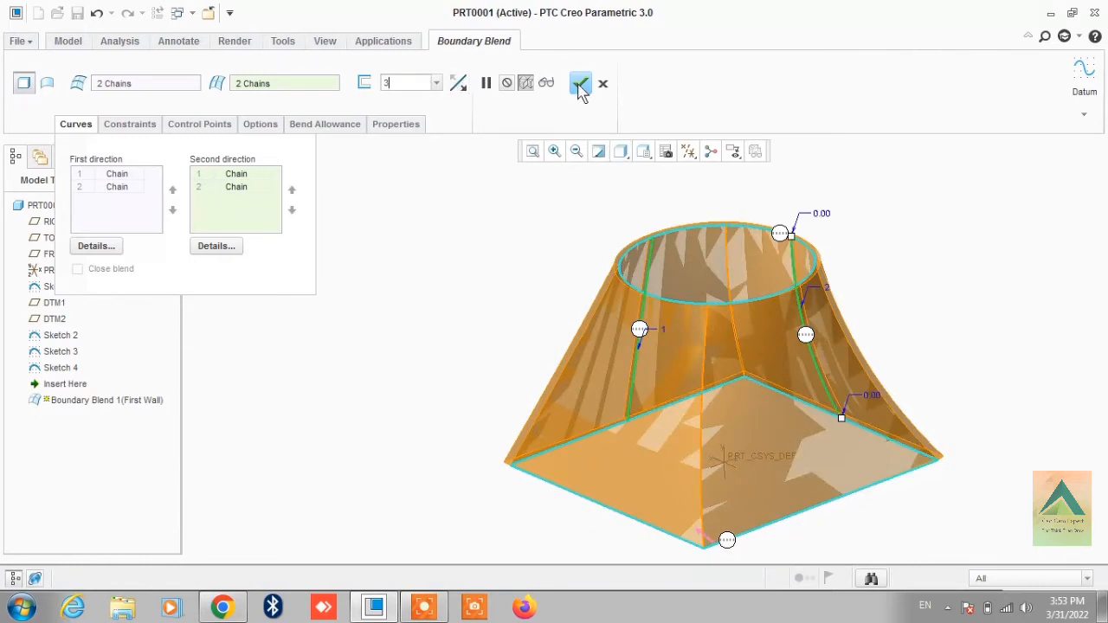
{"action": "left_click", "coordinate": [580, 83]}
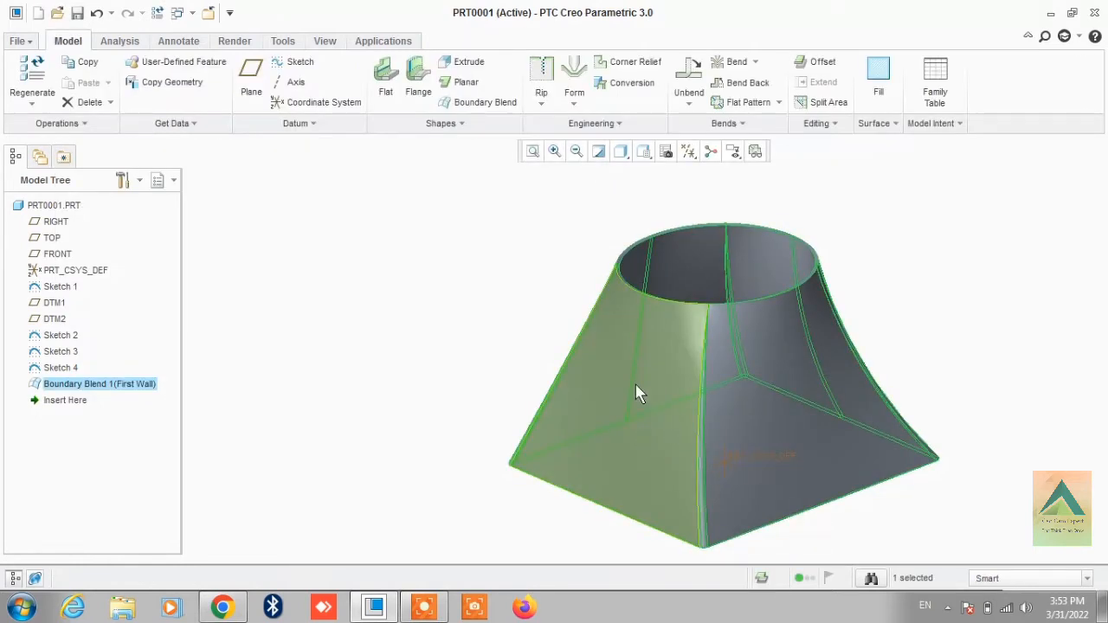
{"action": "left_click", "coordinate": [855, 325]}
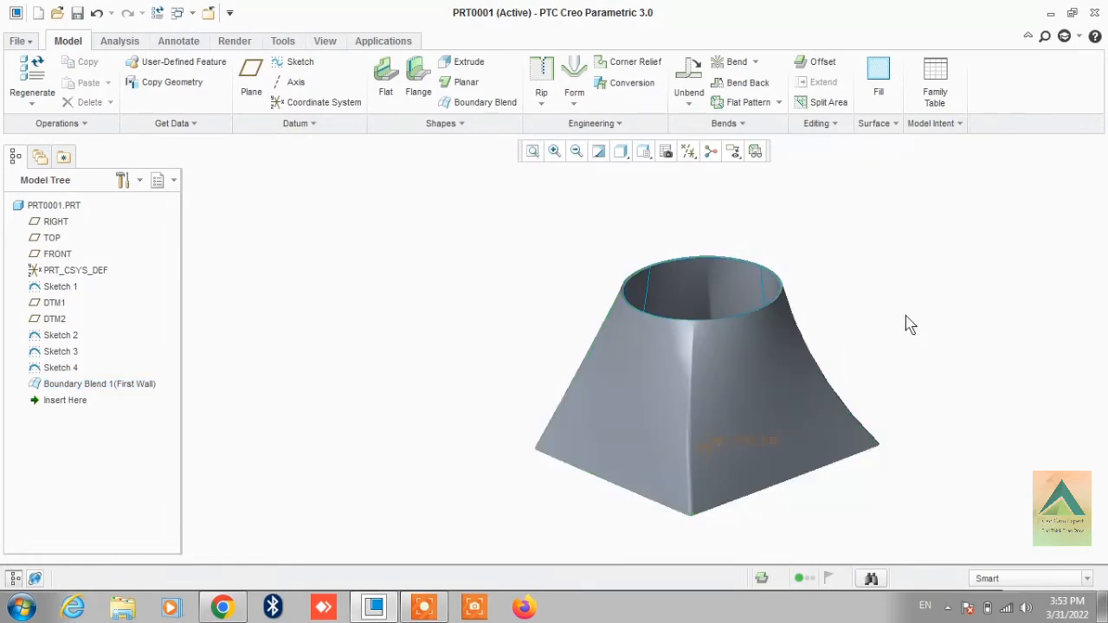
Begin another Boundary Blend with the base rectangle and the upper circle as first-direction chains.
{"action": "mouse_move", "coordinate": [747, 403]}
{"action": "middle_mouse_down"}
{"action": "mouse_move", "coordinate": [655, 366]}
{"action": "mouse_move", "coordinate": [623, 285]}
{"action": "mouse_move", "coordinate": [524, 282]}
{"action": "mouse_move", "coordinate": [458, 252]}
{"action": "mouse_move", "coordinate": [457, 198]}
{"action": "mouse_move", "coordinate": [470, 240]}
{"action": "mouse_move", "coordinate": [481, 215]}
{"action": "mouse_move", "coordinate": [442, 213]}
{"action": "middle_mouse_up"}
{"action": "left_click", "coordinate": [466, 104]}
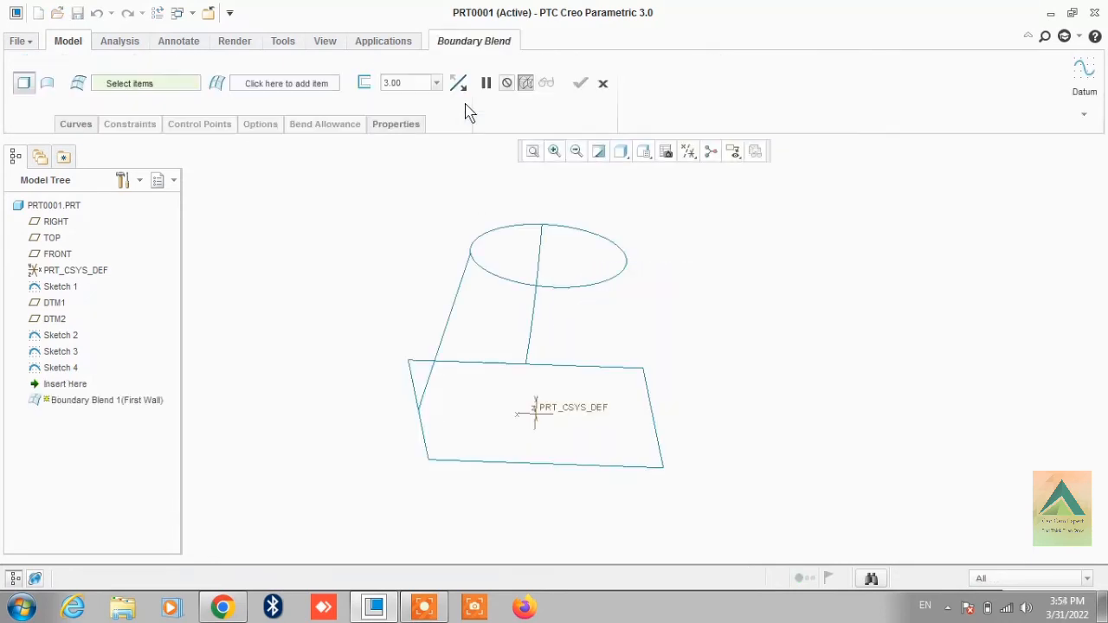
{"action": "left_click", "coordinate": [76, 124]}
{"action": "left_click", "coordinate": [126, 176]}
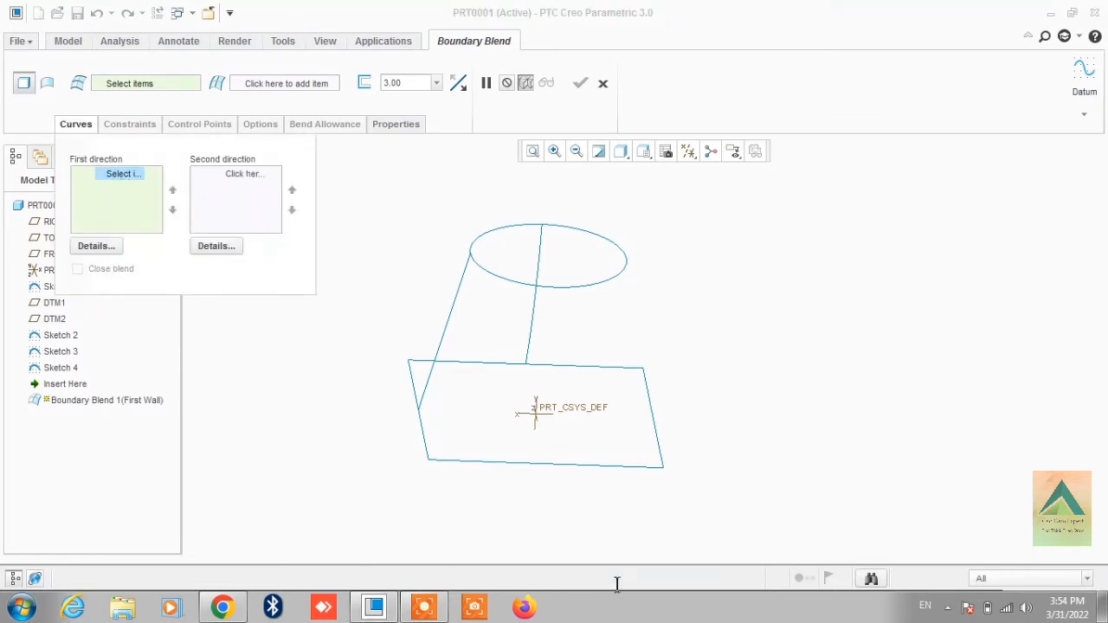
{"action": "left_click", "coordinate": [562, 464]}
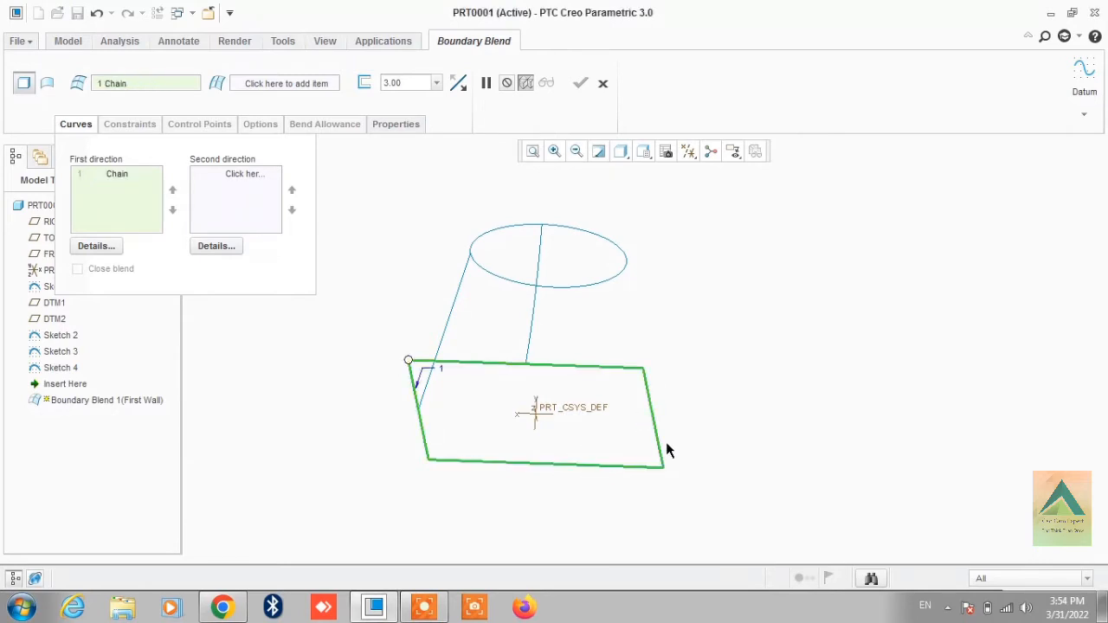
{"action": "left_click", "coordinate": [584, 288], "text": "ctrl"}
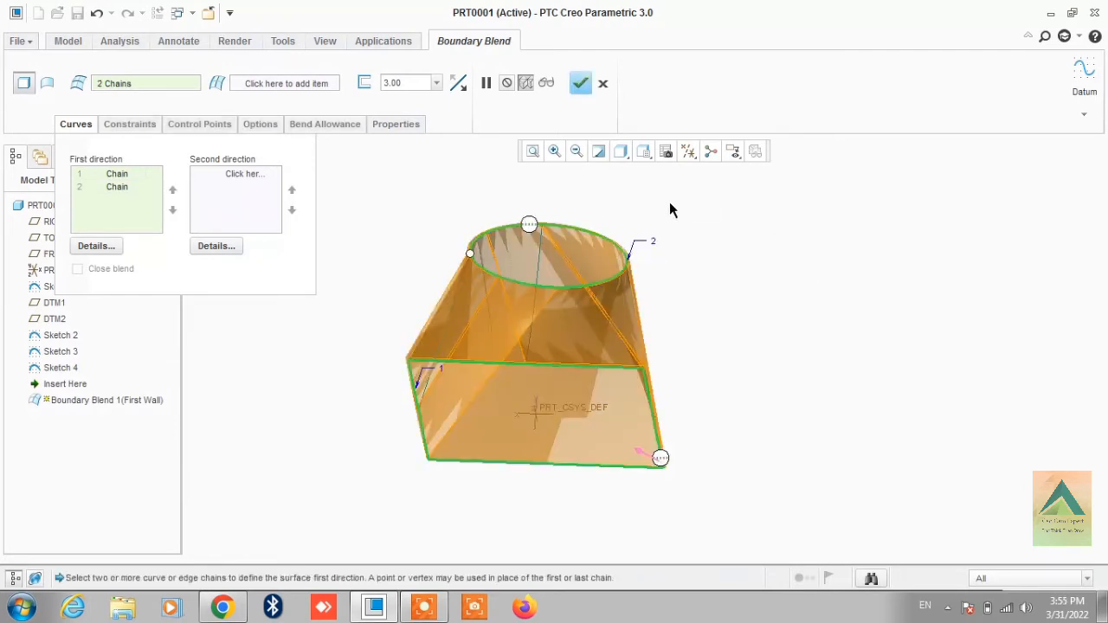
Define the second direction of the new blend with the two side curves joining the rectangle and circle.
{"action": "left_click", "coordinate": [246, 174]}
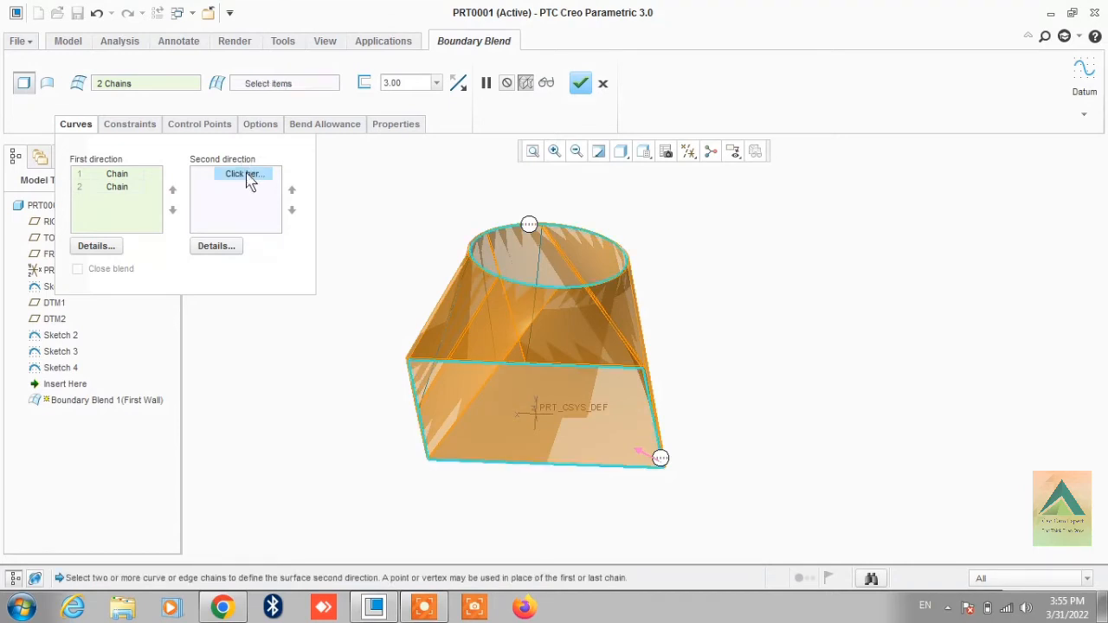
{"action": "left_click", "coordinate": [428, 385]}
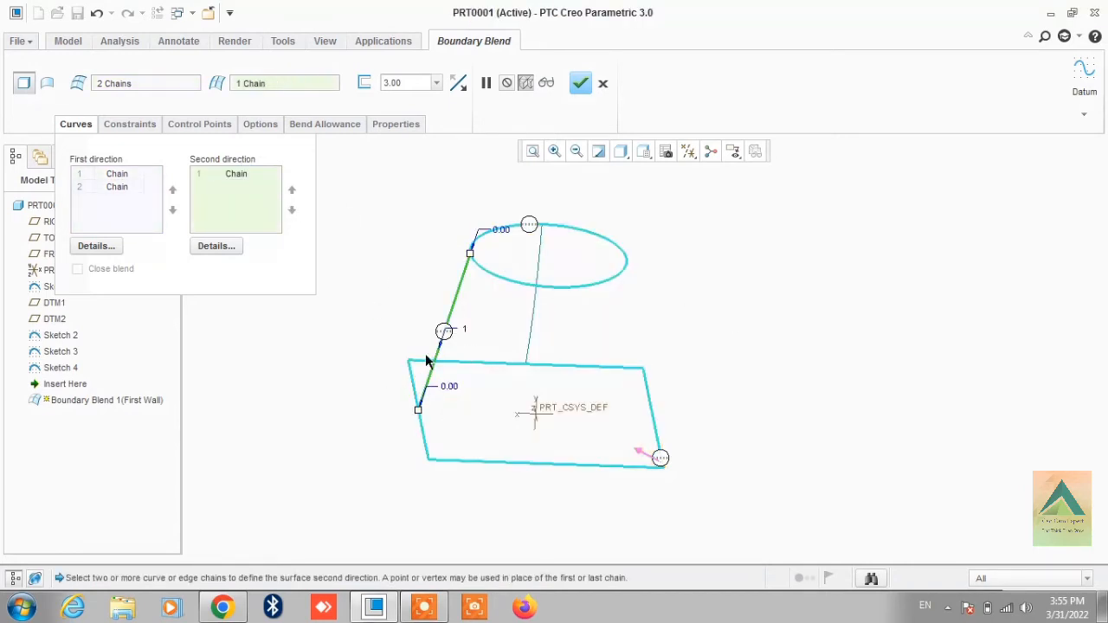
{"action": "left_click", "coordinate": [531, 337], "text": "ctrl"}
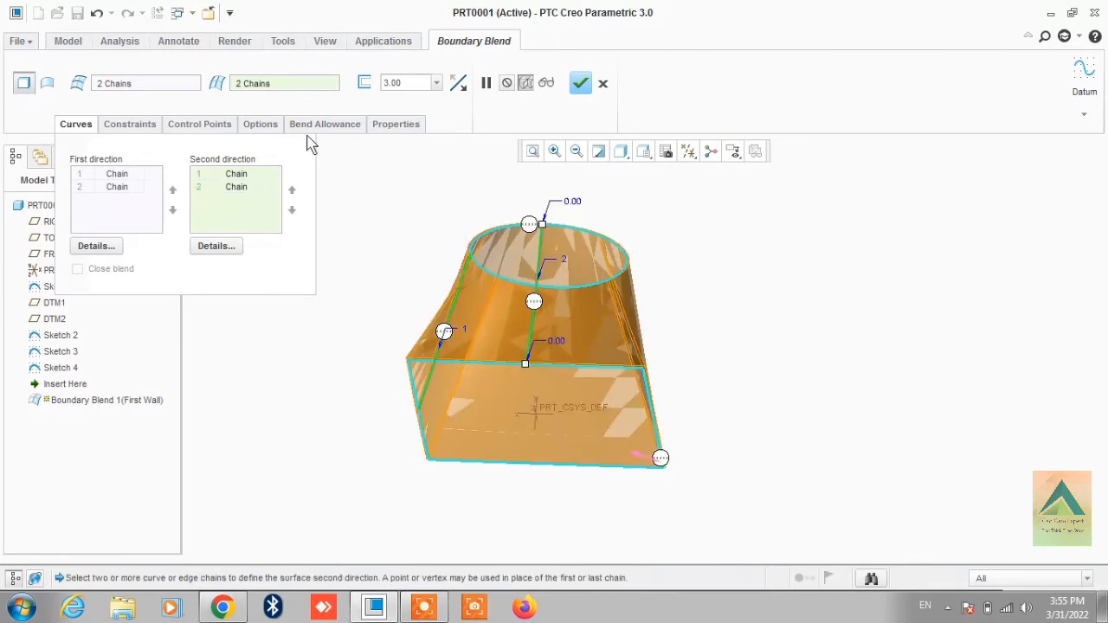
Switch the boundary blend from a solid wall to a surface and complete it.
{"action": "left_click", "coordinate": [48, 84]}
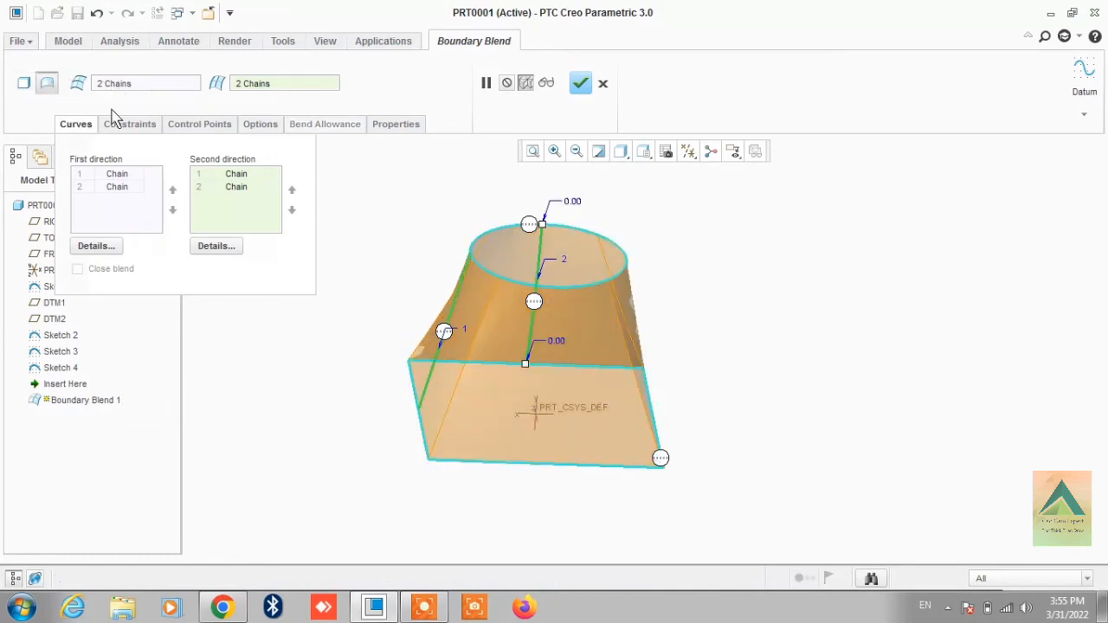
{"action": "left_click", "coordinate": [579, 83]}
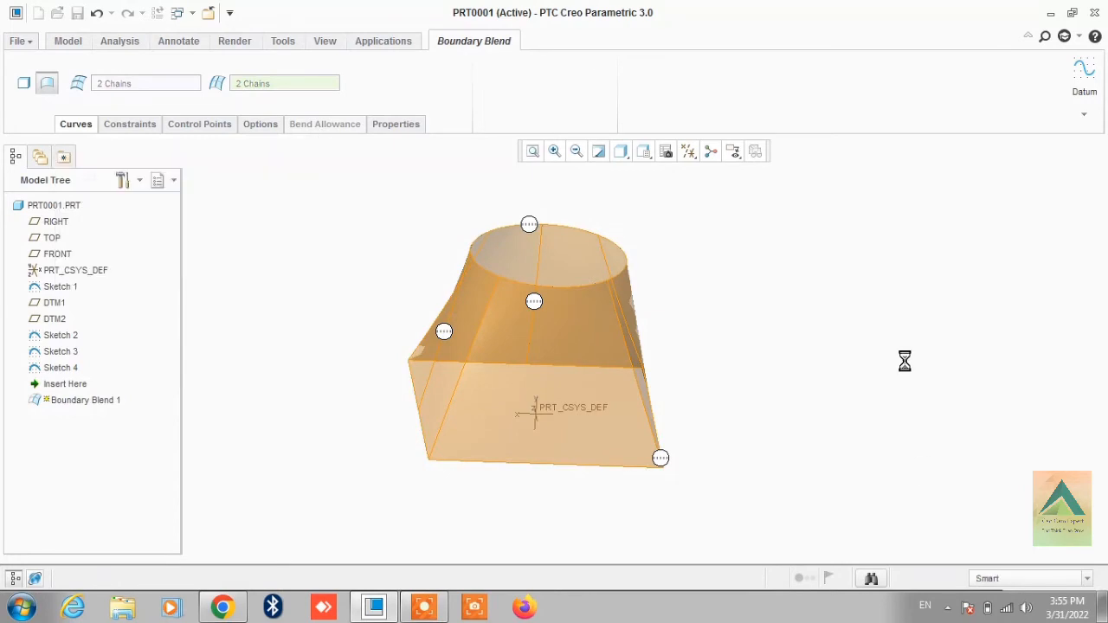
{"action": "left_click", "coordinate": [869, 326]}
Turn on the display of datum planes in the graphics area.
{"action": "middle_click_drag", "start_coordinate": [827, 246], "coordinate": [786, 260]}
{"action": "scroll", "coordinate": [723, 328], "scroll_direction": "up", "scroll_amount": 3}
{"action": "scroll", "coordinate": [816, 247], "scroll_direction": "down", "scroll_amount": 2}
{"action": "middle_click_drag", "start_coordinate": [809, 312], "coordinate": [706, 226]}
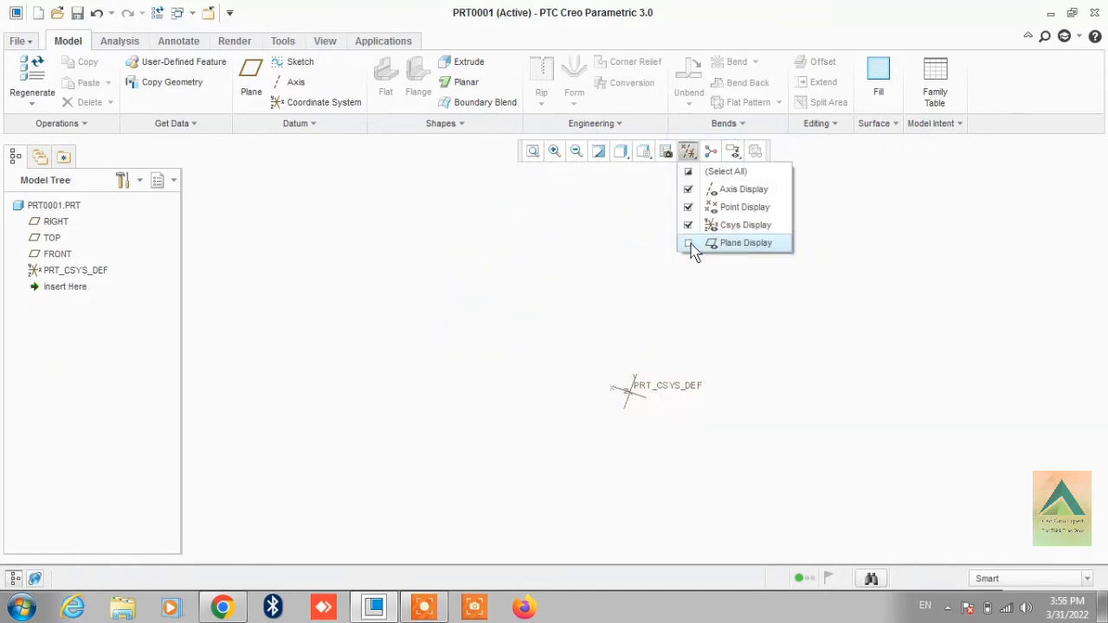
{"action": "left_click", "coordinate": [694, 248]}
Start a Planar wall and define its internal sketch on the TOP plane, using RIGHT as the reference with Left orientation.
{"action": "scroll", "coordinate": [609, 332], "scroll_direction": "up", "scroll_amount": 1}
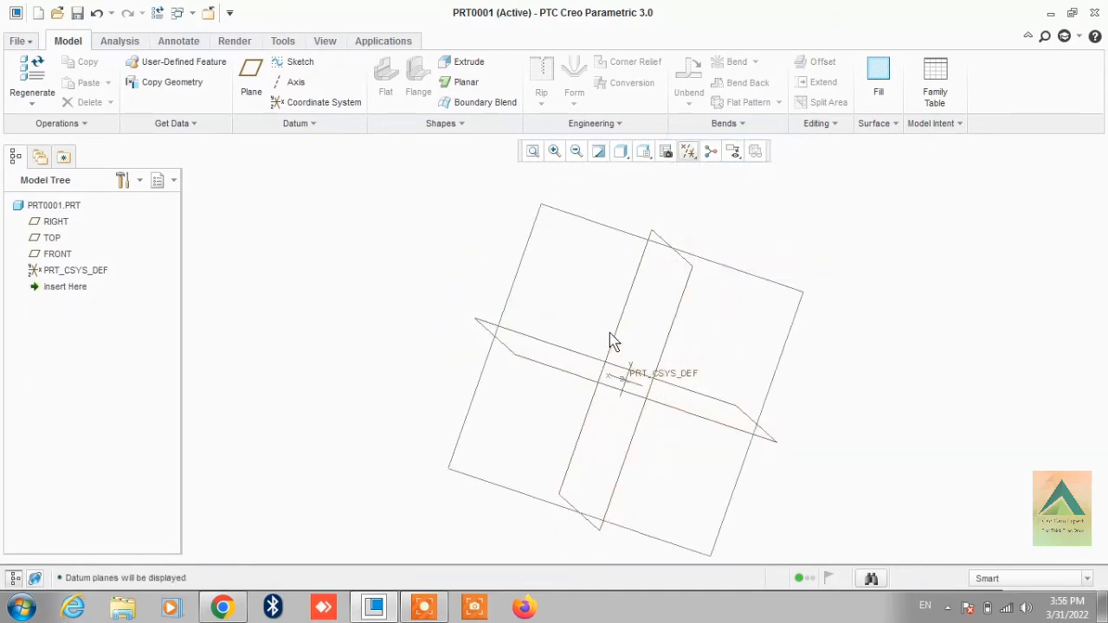
{"action": "middle_click_drag", "start_coordinate": [718, 283], "coordinate": [675, 321]}
{"action": "scroll", "coordinate": [678, 330], "scroll_direction": "up", "scroll_amount": 2}
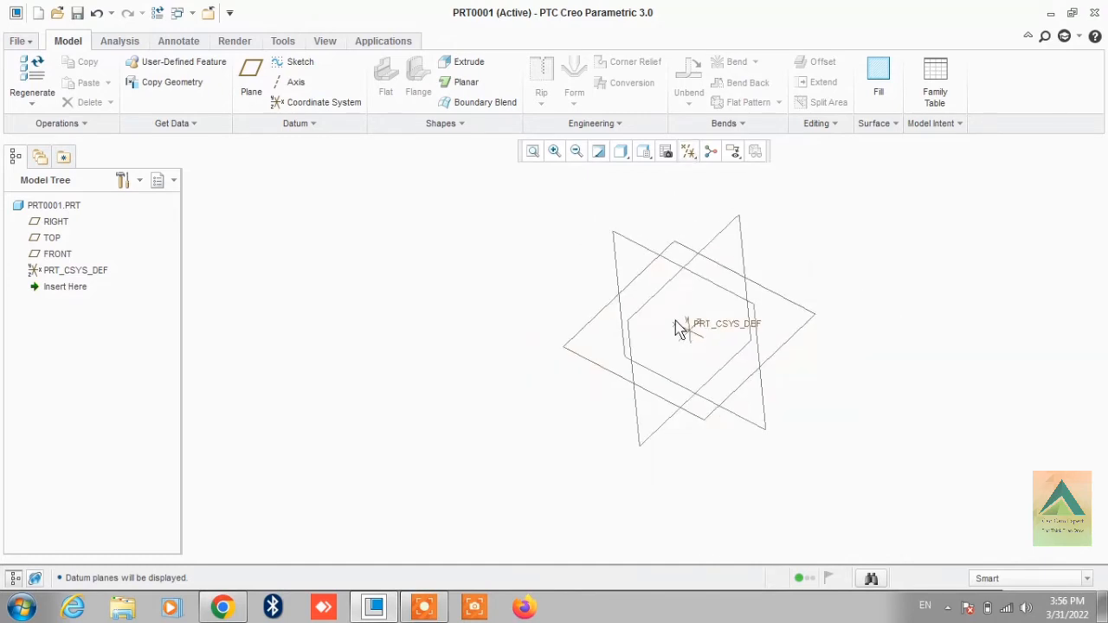
{"action": "left_click", "coordinate": [467, 83]}
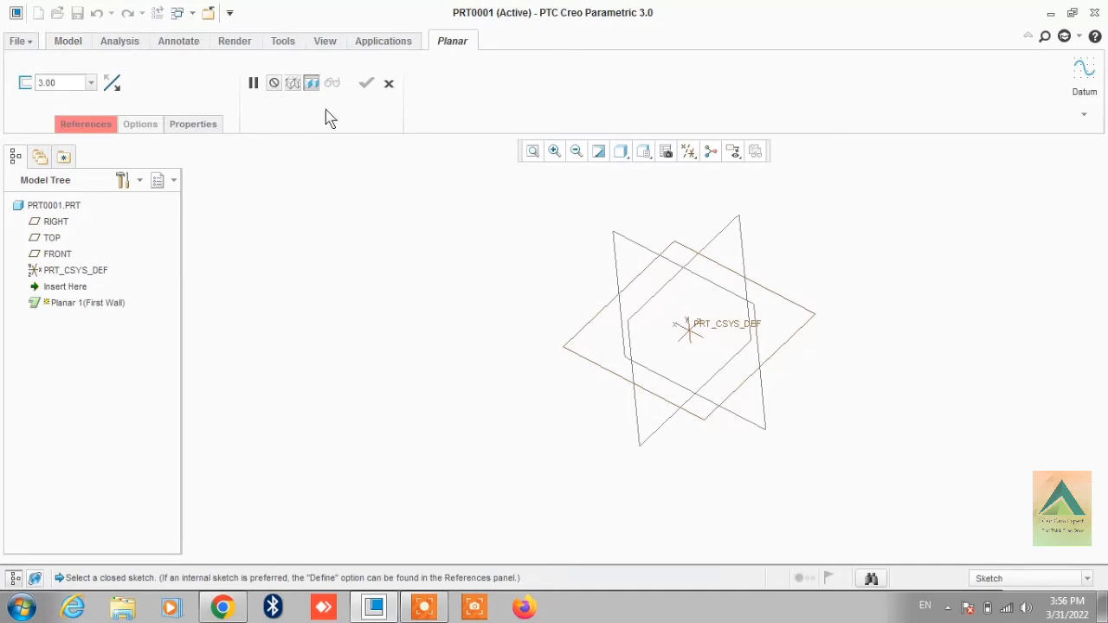
{"action": "left_click", "coordinate": [101, 131]}
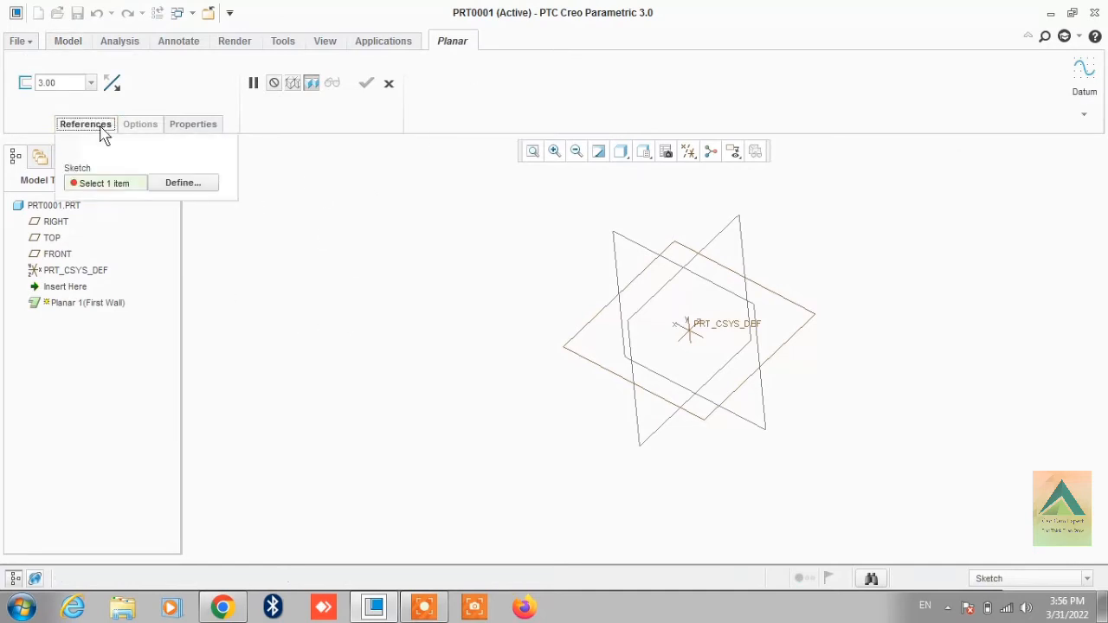
{"action": "left_click", "coordinate": [165, 189]}
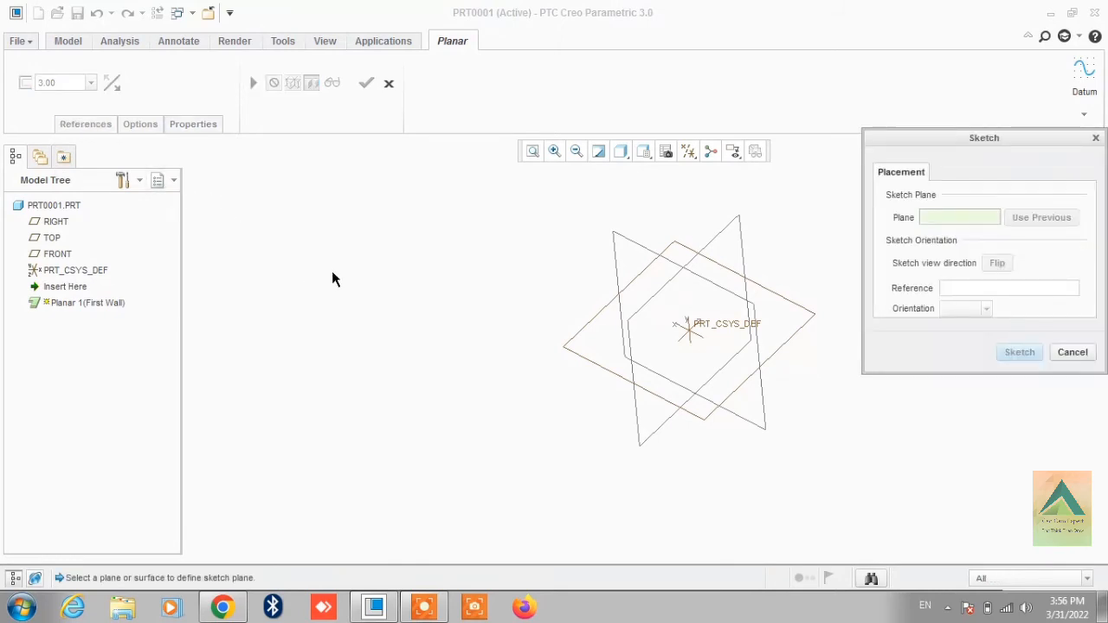
{"action": "scroll", "coordinate": [597, 336], "scroll_direction": "up", "scroll_amount": 4}
{"action": "scroll", "coordinate": [680, 366], "scroll_direction": "down", "scroll_amount": 2}
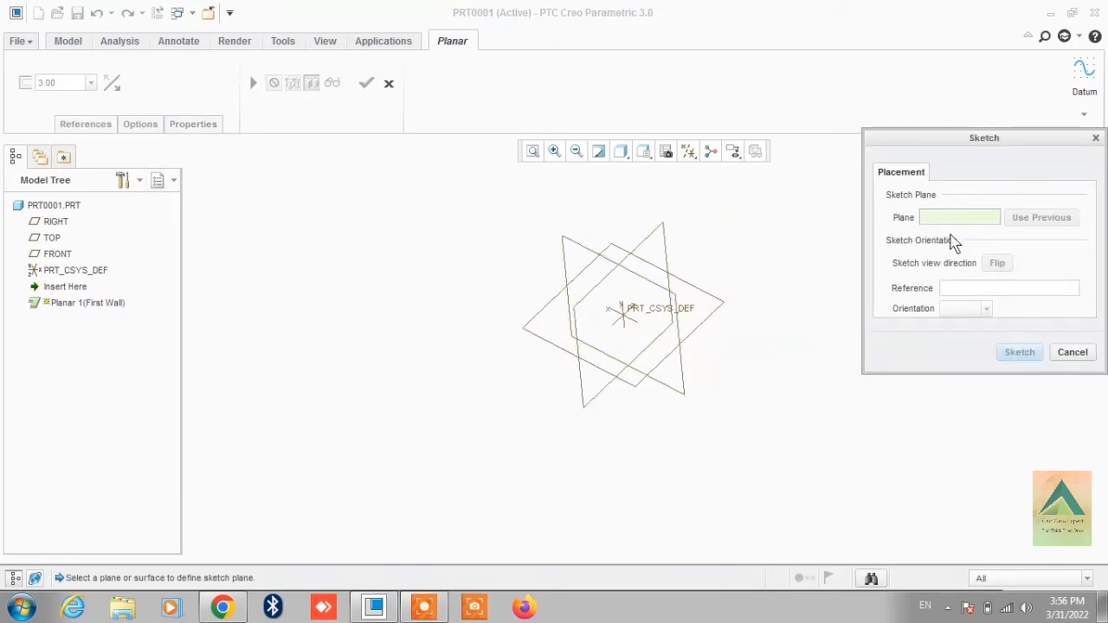
{"action": "left_click", "coordinate": [718, 310]}
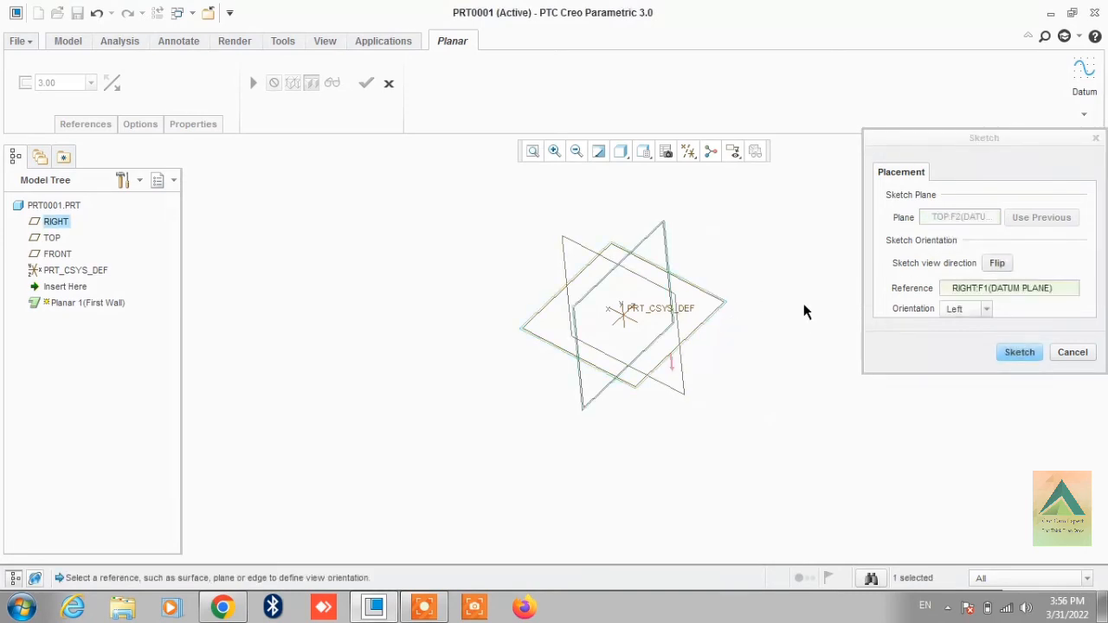
{"action": "left_click", "coordinate": [1015, 357]}
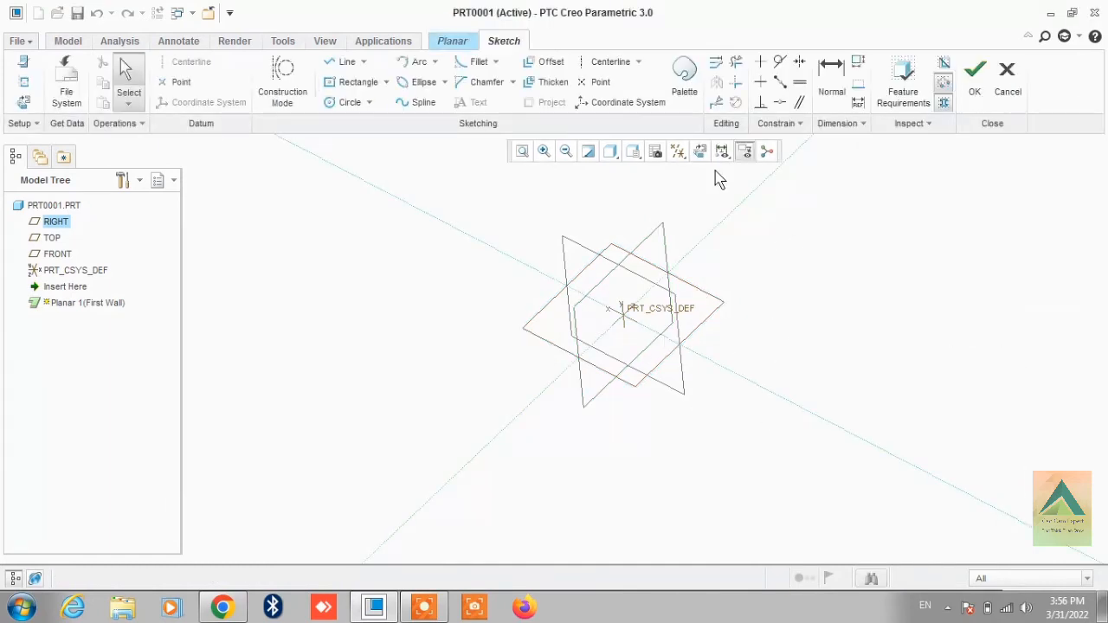
Face the sketch plane and draw a center rectangle about 672 wide and 584 high, centred on the coordinate origin.
{"action": "left_click", "coordinate": [700, 152]}
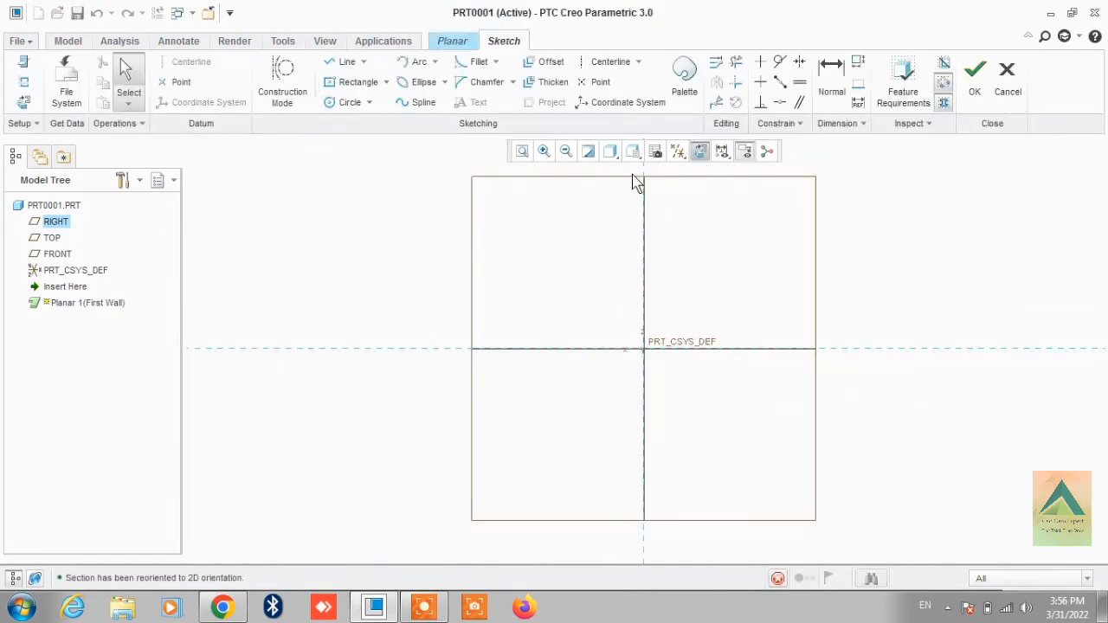
{"action": "scroll", "coordinate": [489, 340], "scroll_direction": "down", "scroll_amount": 2}
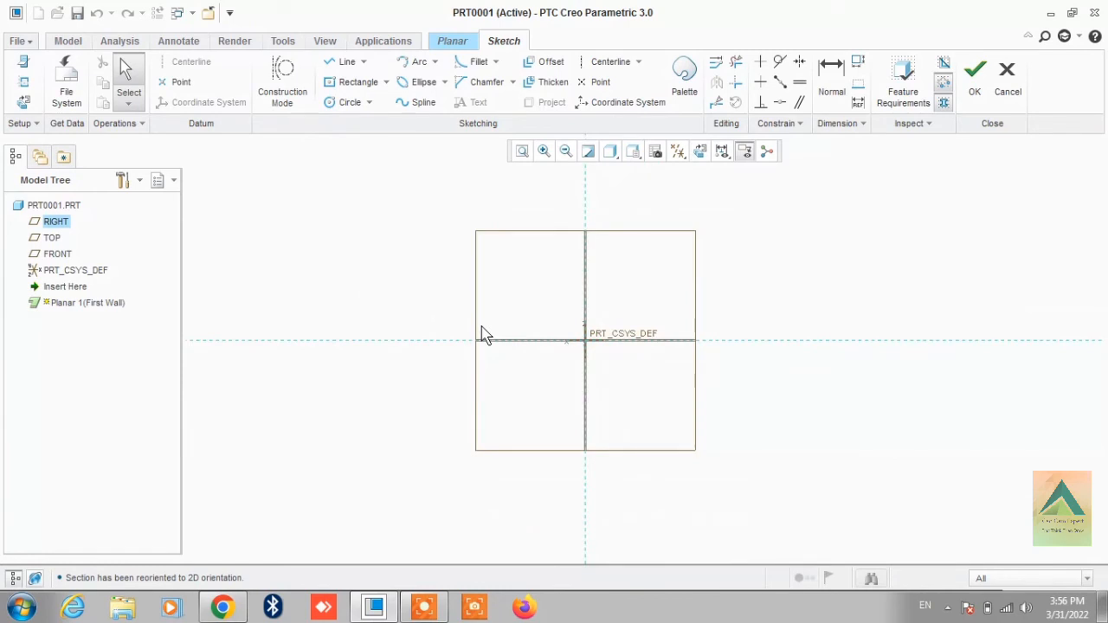
{"action": "left_click", "coordinate": [342, 84]}
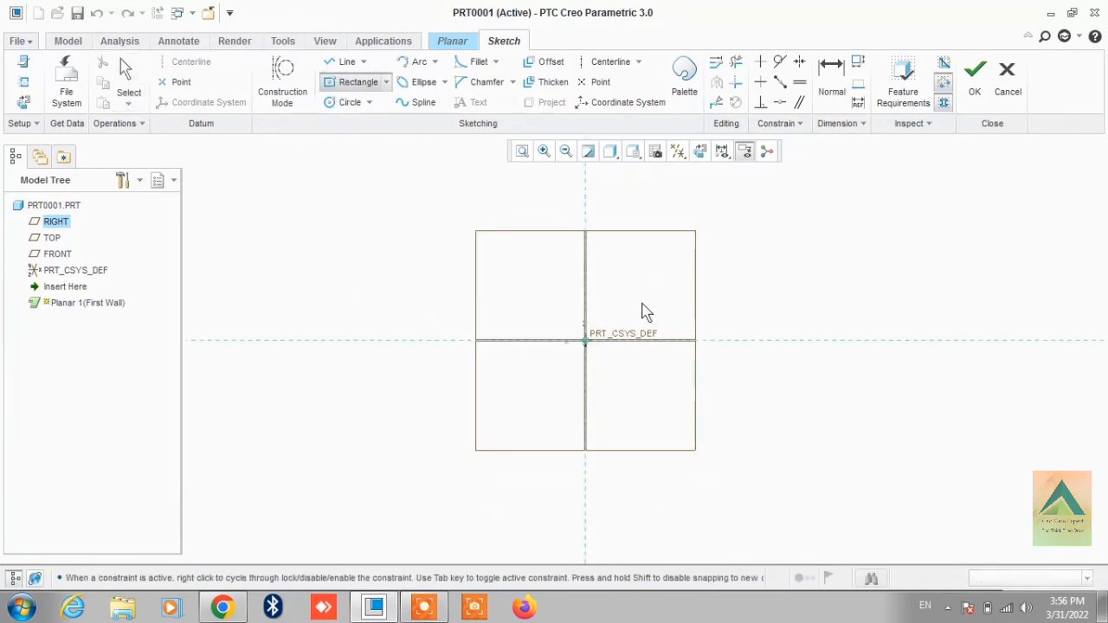
{"action": "left_click", "coordinate": [586, 341]}
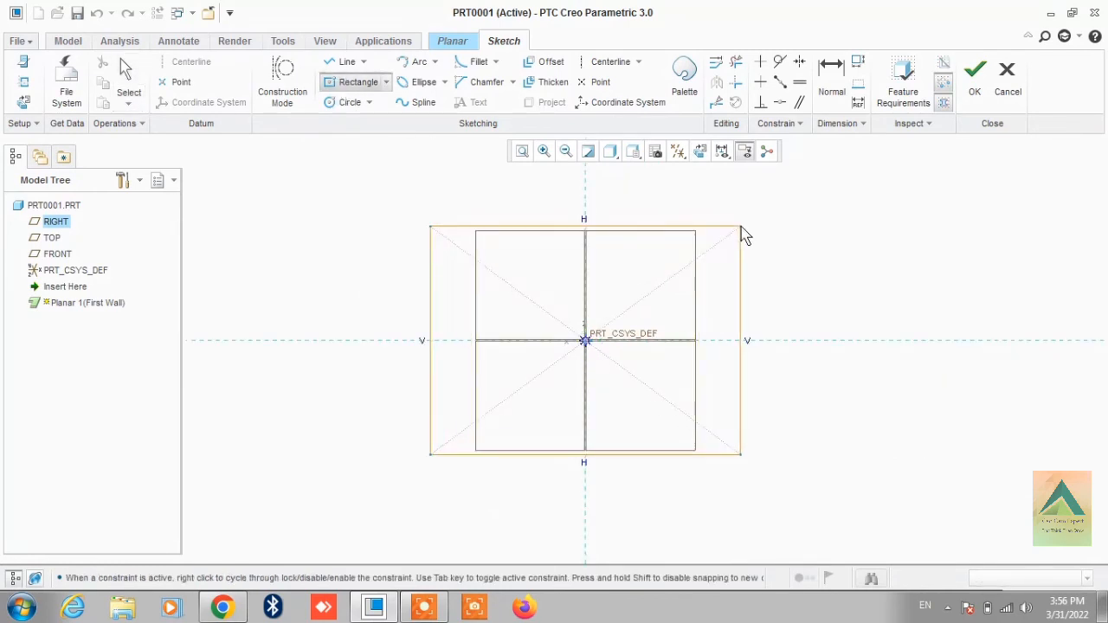
{"action": "left_click", "coordinate": [732, 214]}
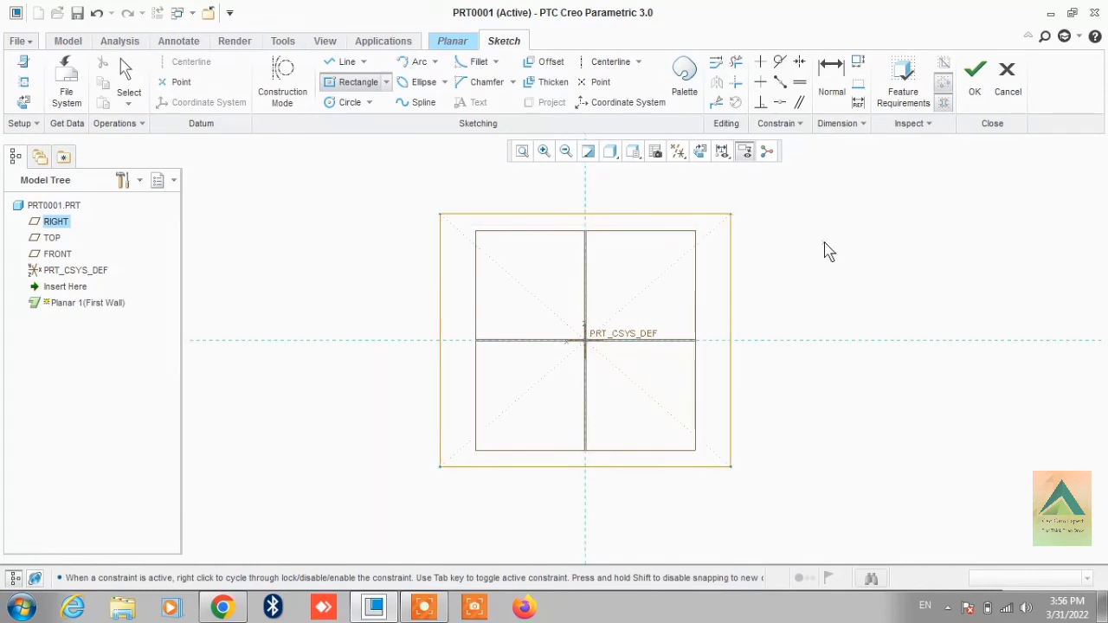
{"action": "middle_click", "coordinate": [823, 257]}
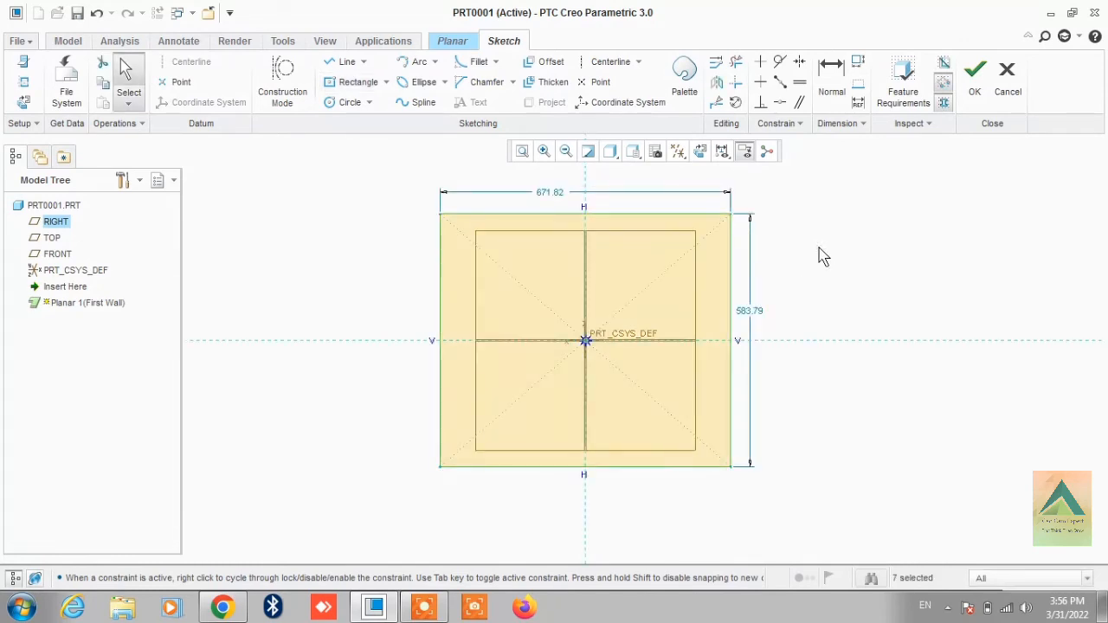
Set the rectangle's width and height to 500 each.
{"action": "double_click", "coordinate": [546, 192]}
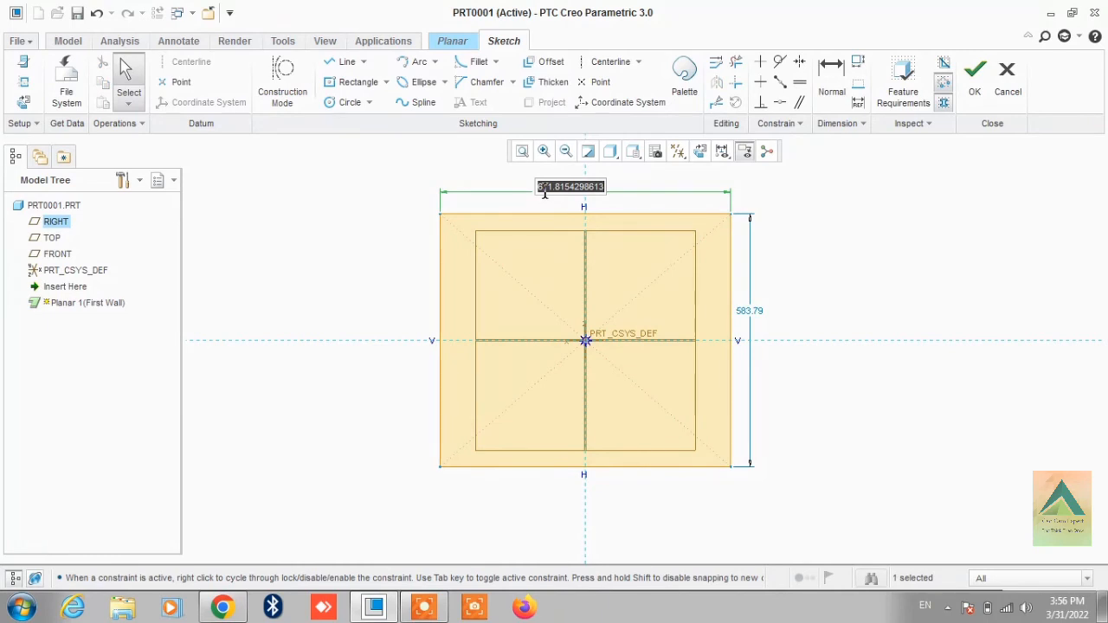
{"action": "type", "text": "500"}
{"action": "key", "text": "Return"}
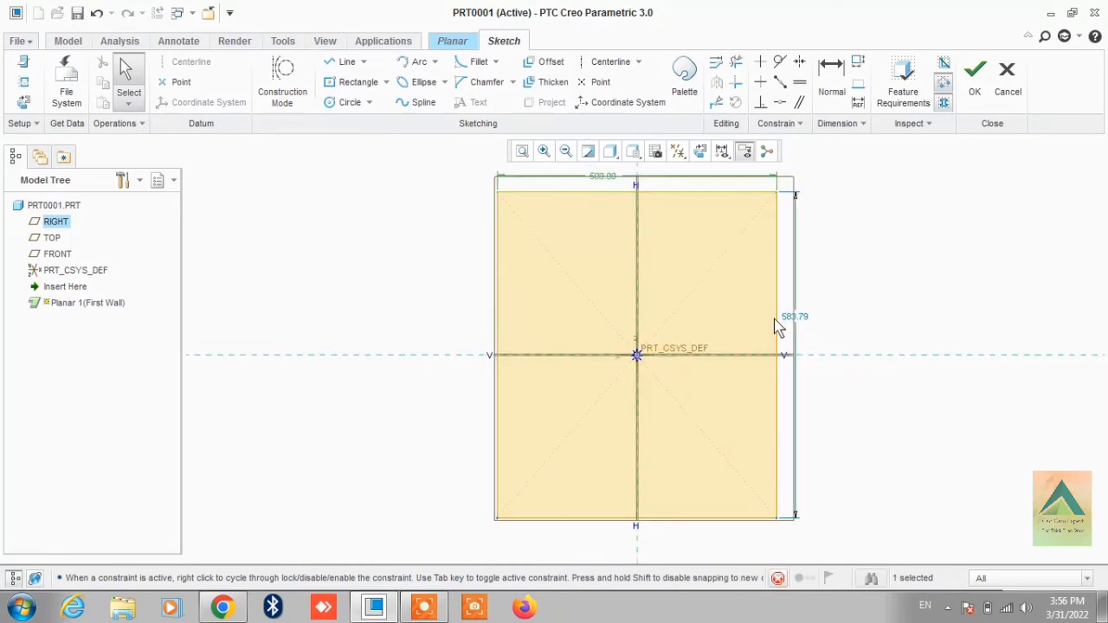
{"action": "double_click", "coordinate": [792, 317]}
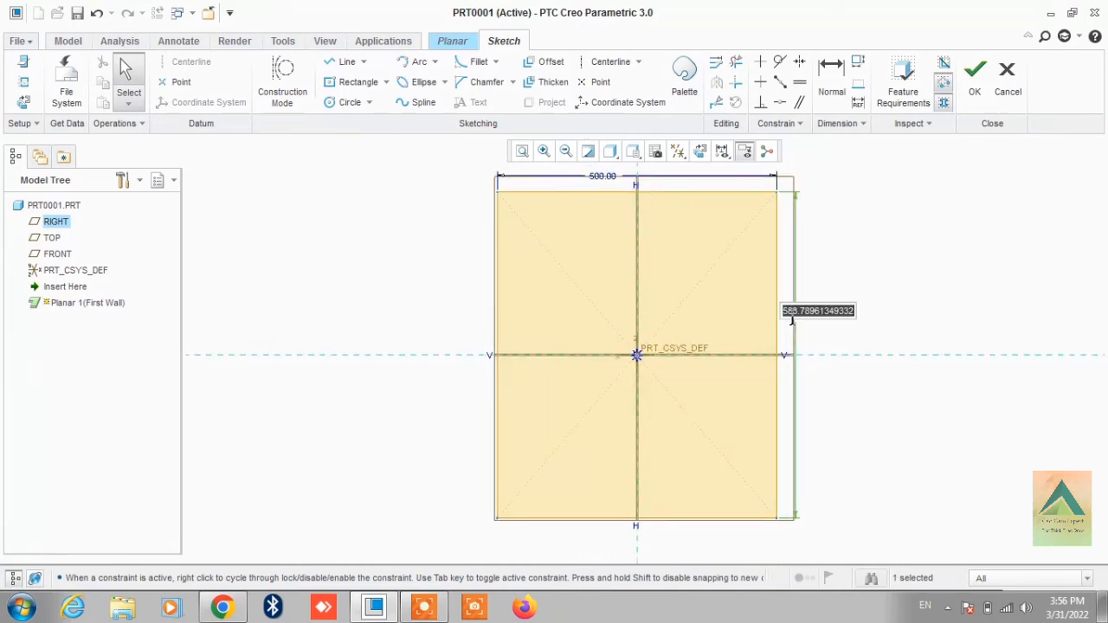
{"action": "type", "text": "500"}
{"action": "key", "text": "Return"}
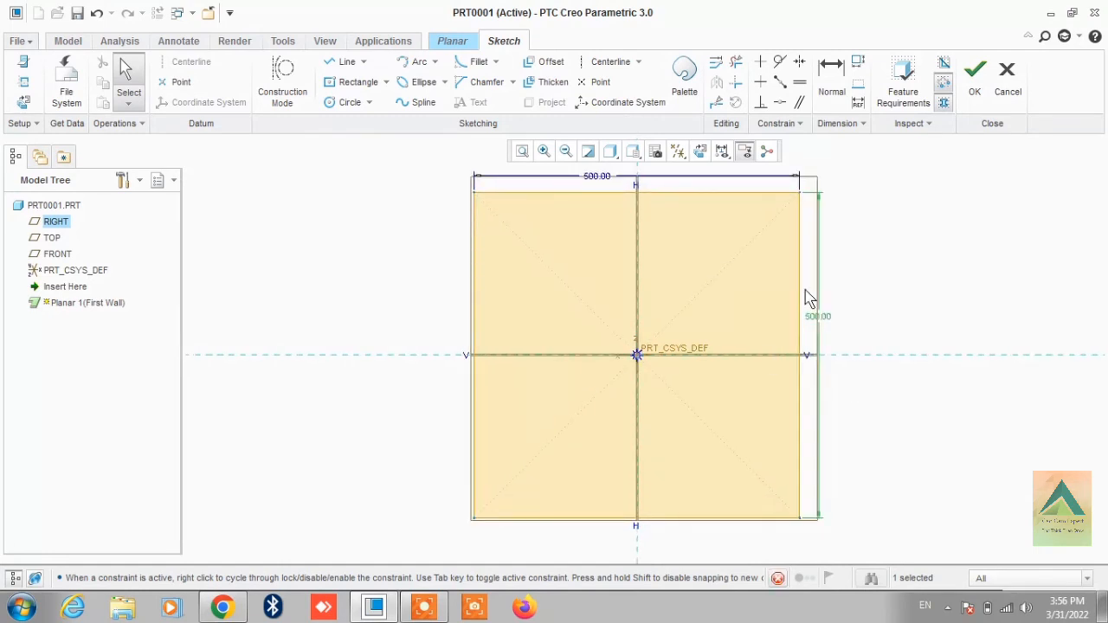
Finish the sketch and complete the planar first wall with a thickness of 3.
{"action": "left_click", "coordinate": [975, 79]}
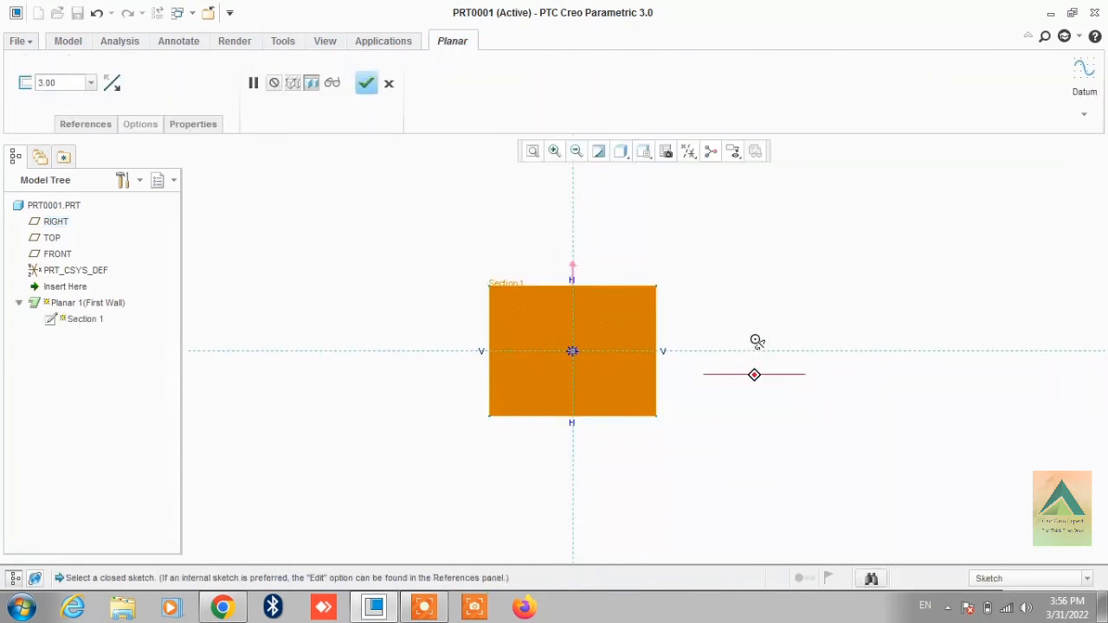
{"action": "middle_click_drag", "start_coordinate": [758, 342], "coordinate": [568, 409]}
{"action": "scroll", "coordinate": [539, 378], "scroll_direction": "up", "scroll_amount": 4}
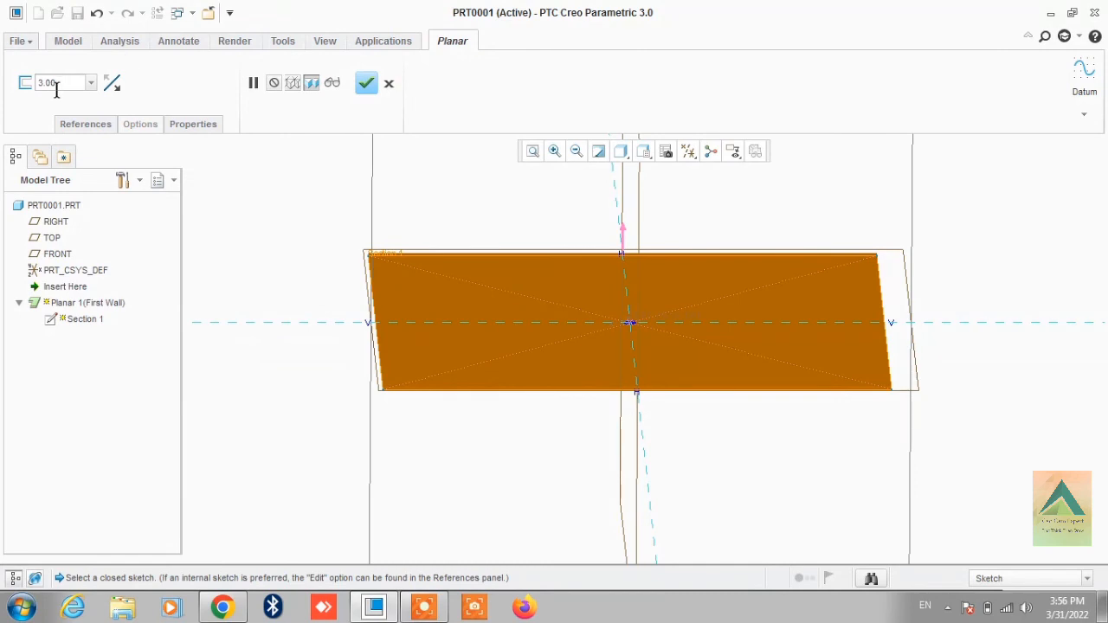
{"action": "left_click_drag", "start_coordinate": [56, 90], "coordinate": [29, 95]}
{"action": "left_click", "coordinate": [367, 87]}
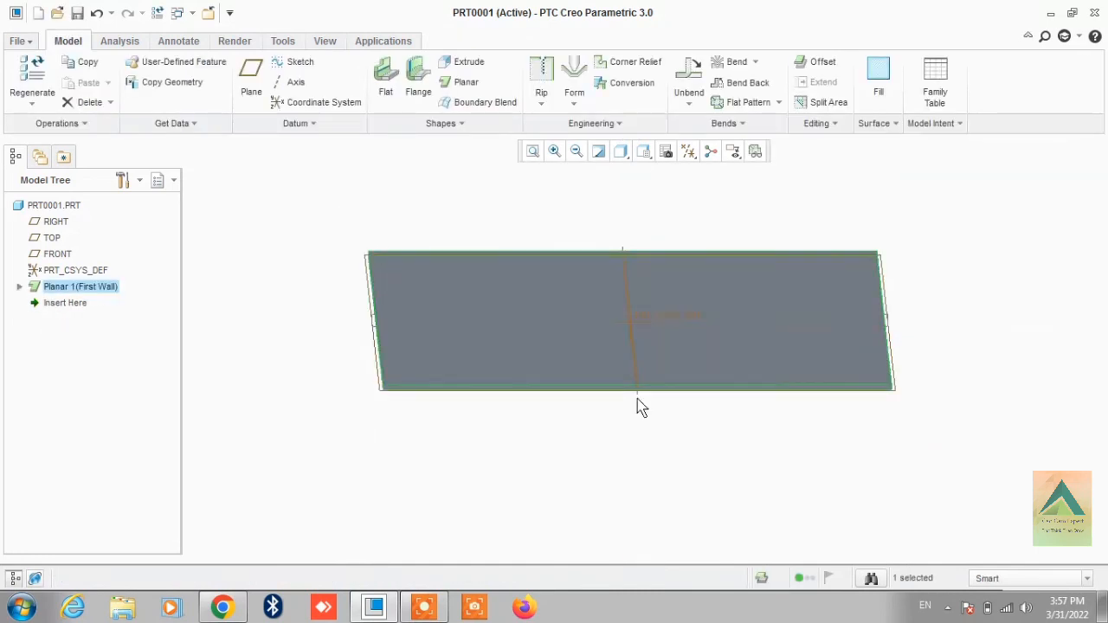
{"action": "left_click", "coordinate": [613, 473]}
{"action": "middle_click_drag", "start_coordinate": [615, 462], "coordinate": [541, 465]}
{"action": "scroll", "coordinate": [518, 339], "scroll_direction": "up", "scroll_amount": 3}
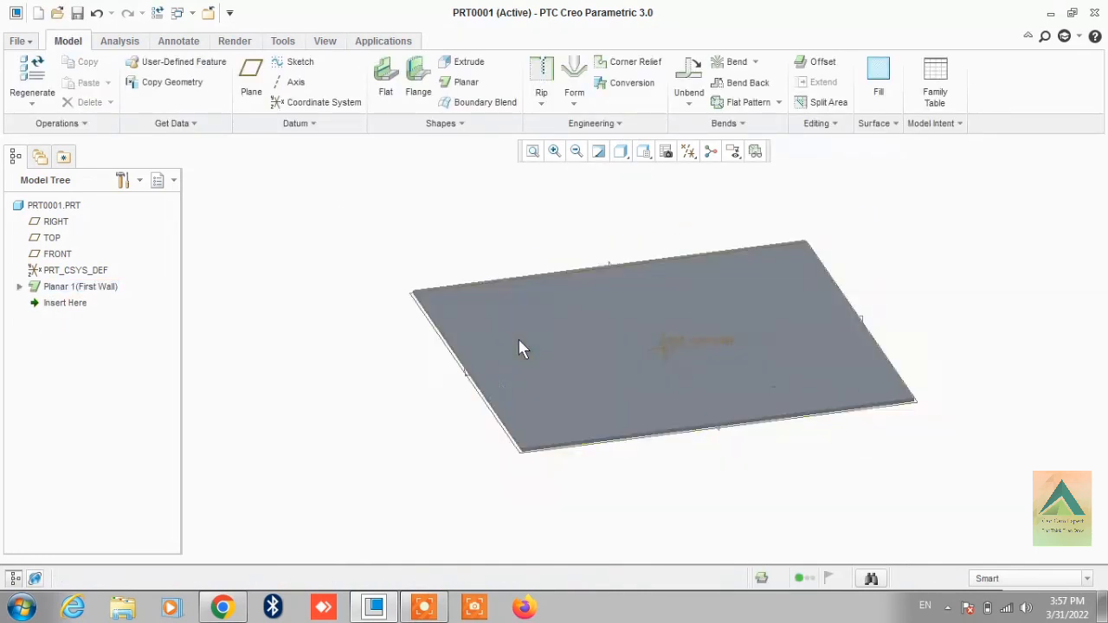
{"action": "scroll", "coordinate": [650, 368], "scroll_direction": "down", "scroll_amount": 2}
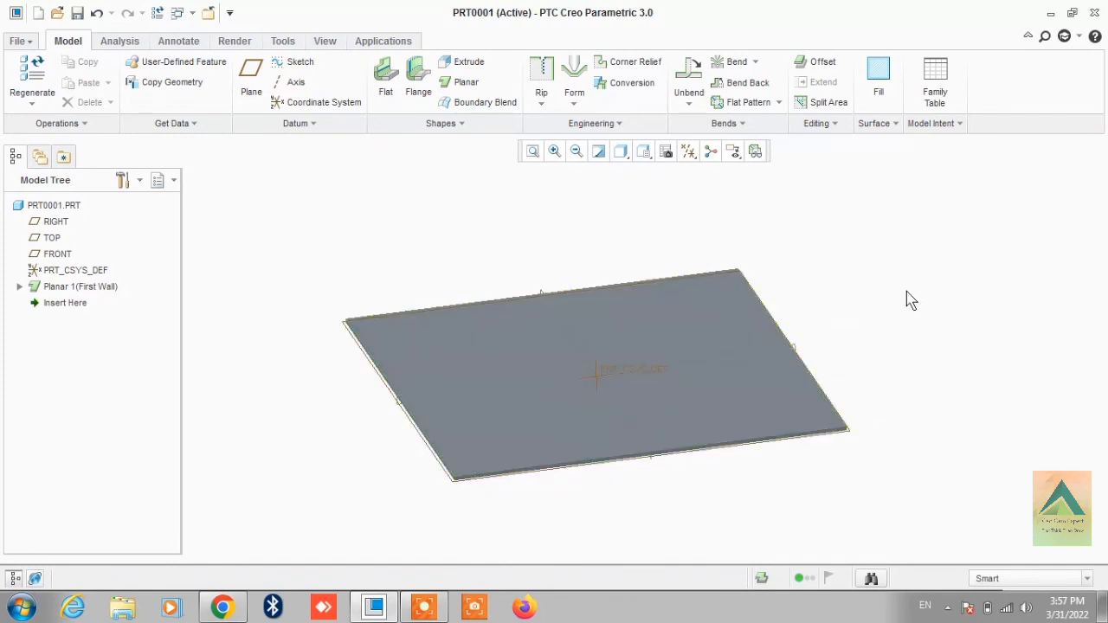